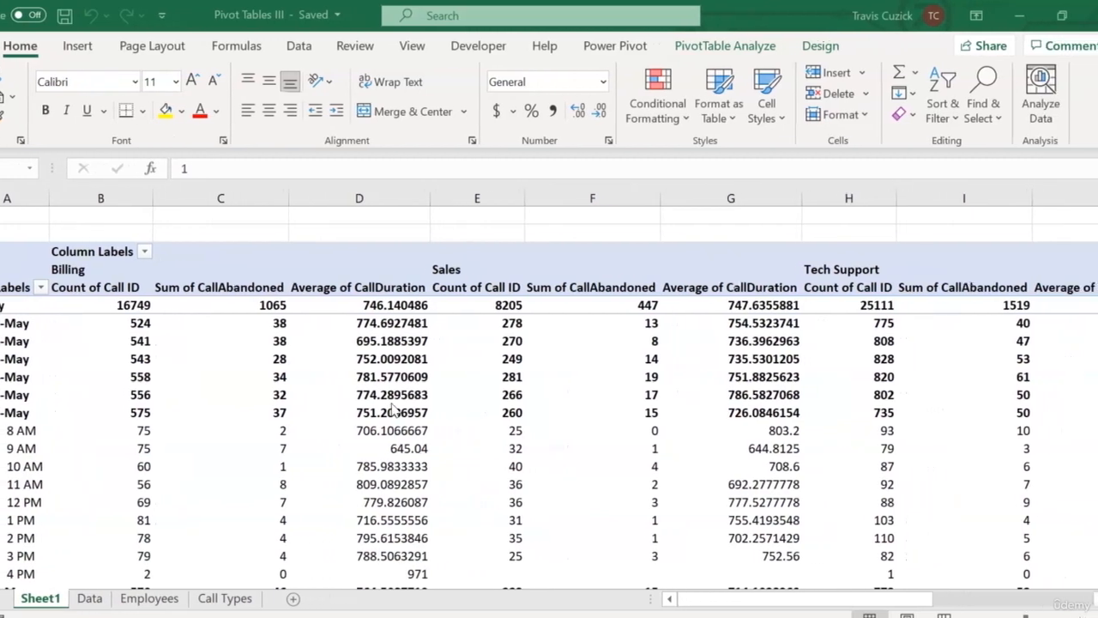
# Step: Show the PivotTable field list and remove the CallTypeDesc field from the pivot table's columns
pyautogui.click(695, 48)
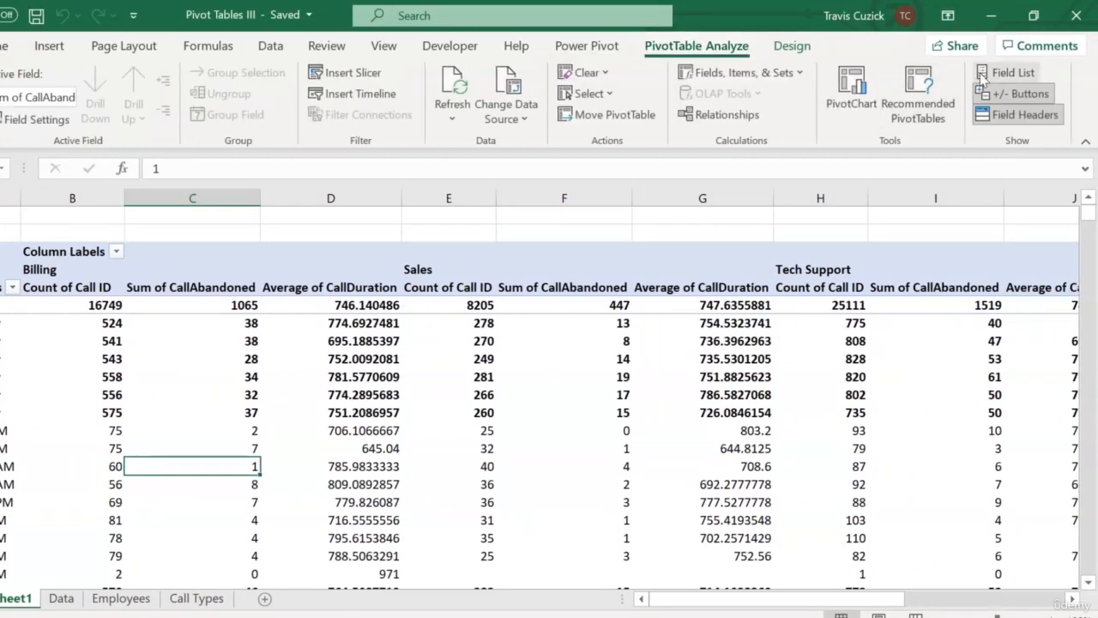
pyautogui.click(1008, 73)
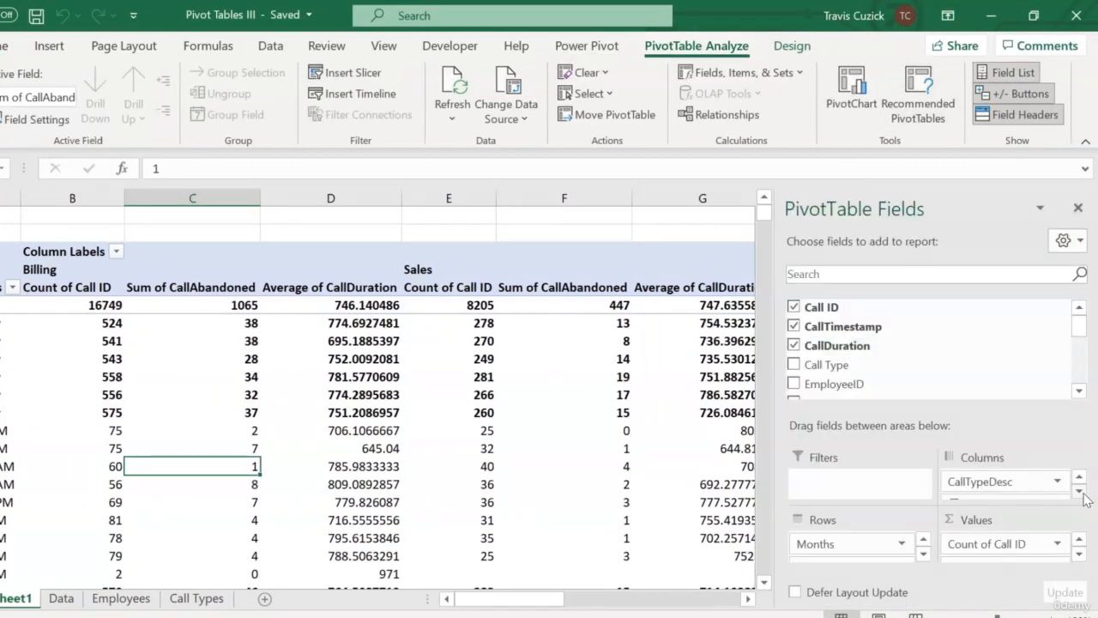
pyautogui.click(1027, 480)
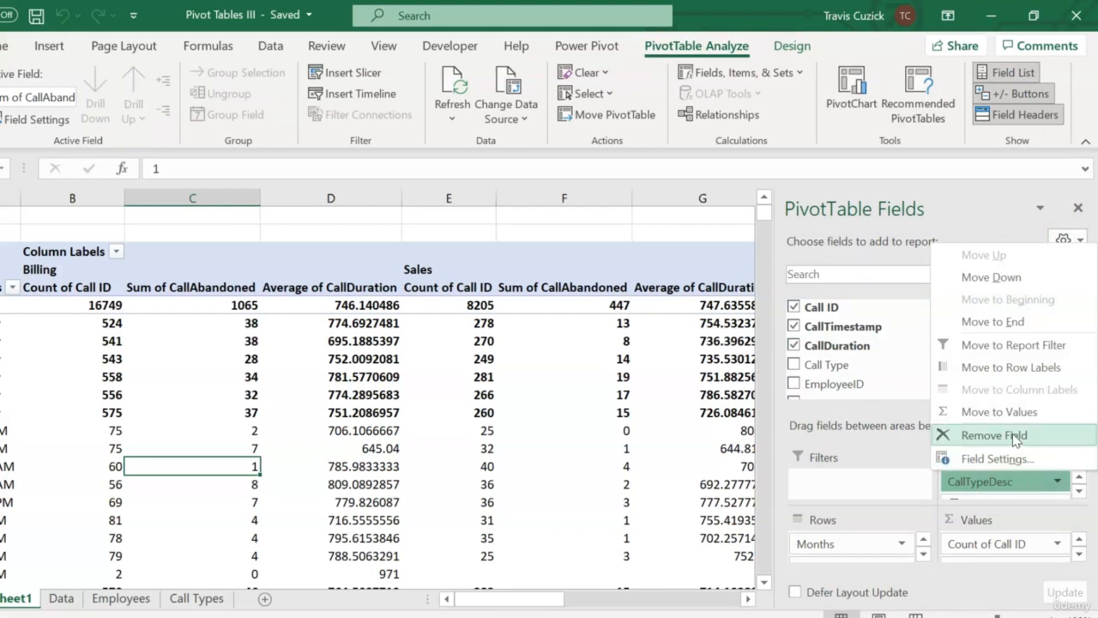
pyautogui.click(1014, 436)
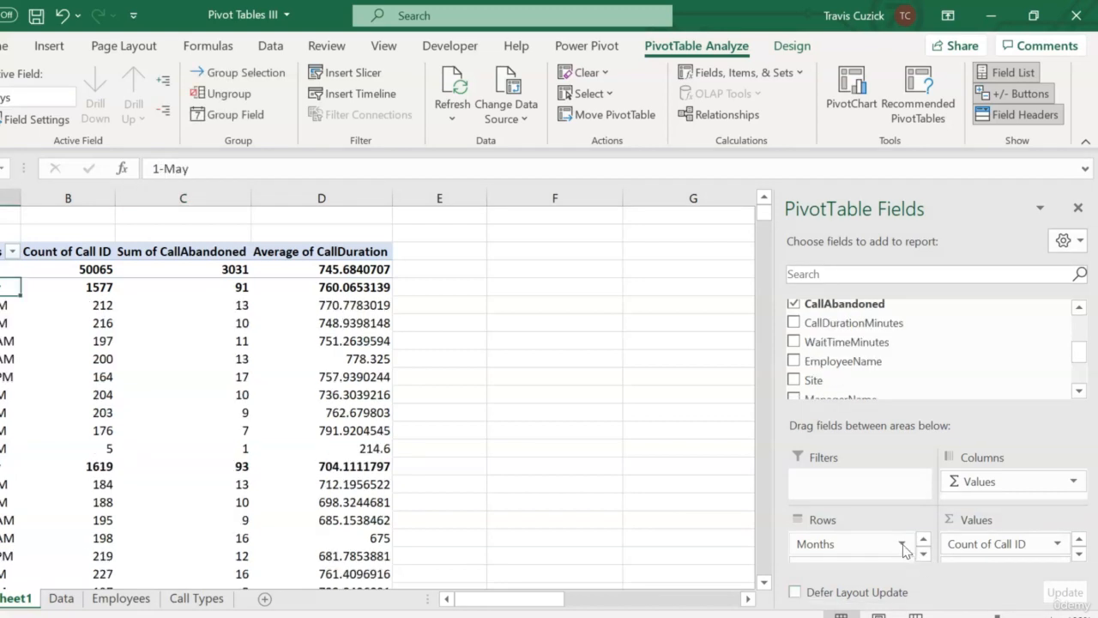
# Step: Remove the Months, Days and CallTimestamp fields from the pivot table's rows
pyautogui.click(902, 544)
pyautogui.click(877, 506)
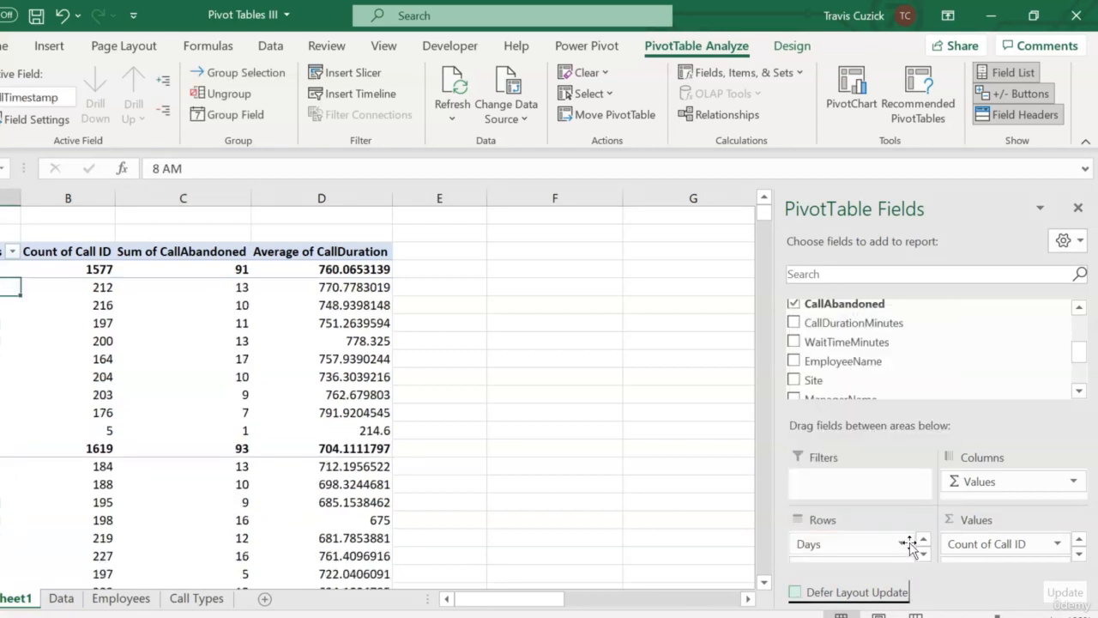
pyautogui.click(901, 544)
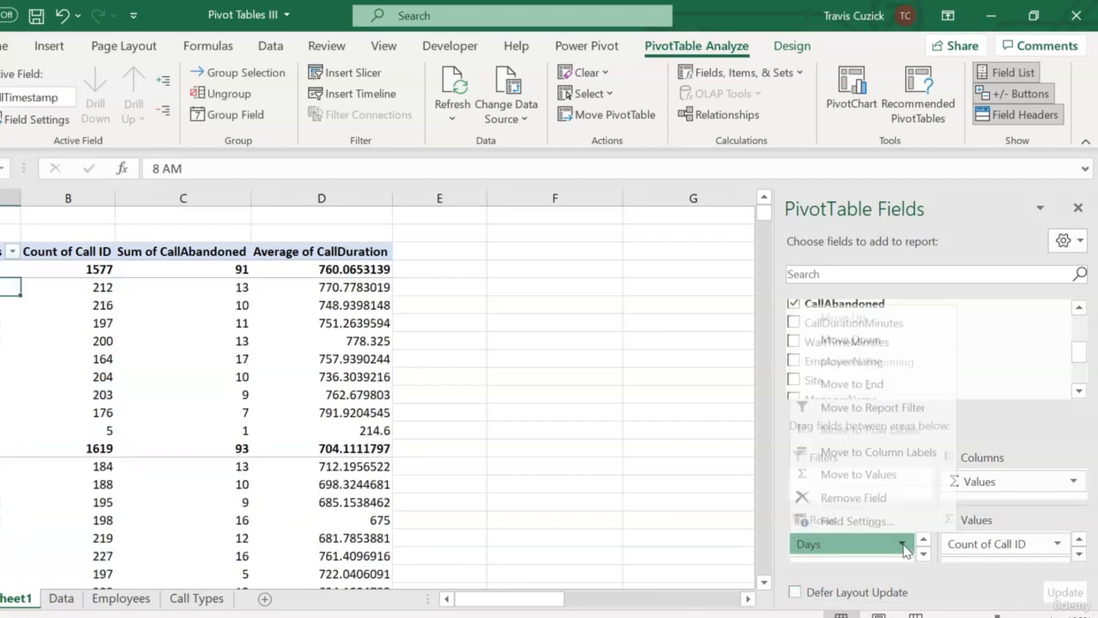
pyautogui.click(876, 498)
pyautogui.click(918, 544)
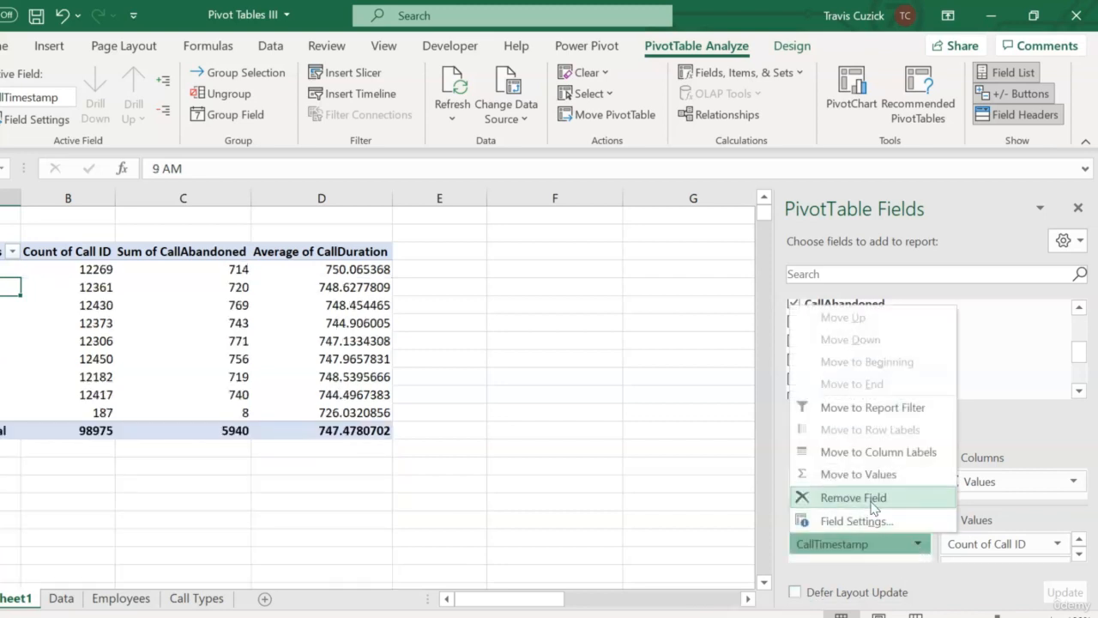
pyautogui.click(875, 501)
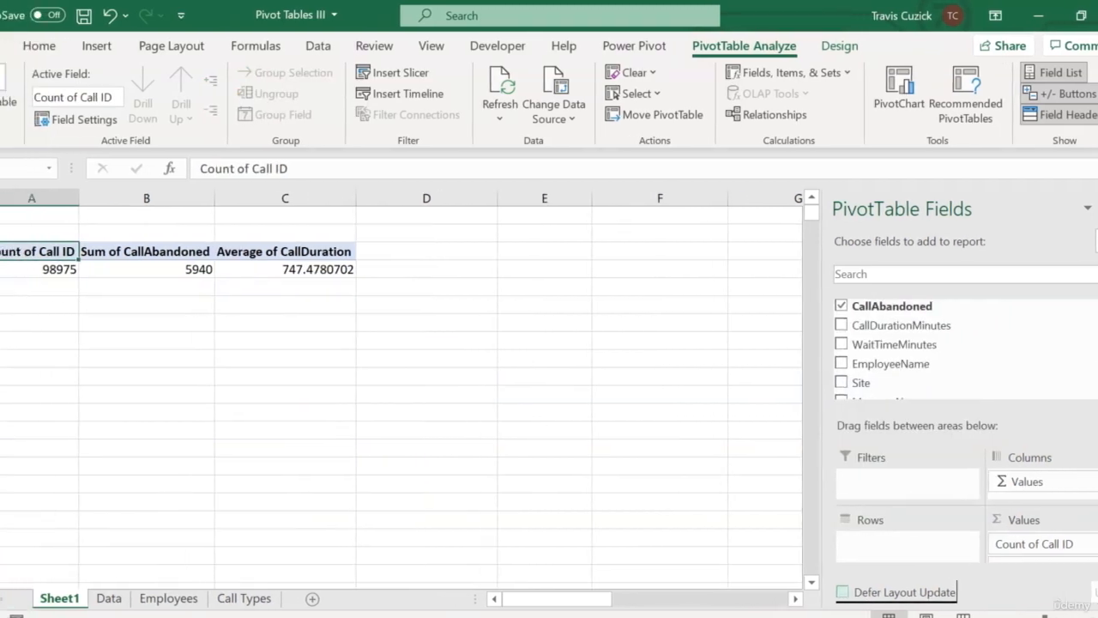
# Step: Add Site, ManagerName and EmployeeName to the pivot table as nested row fields, in that order
pyautogui.moveTo(1078, 350); pyautogui.dragTo(1077, 320)
pyautogui.scroll(-4, 885, 339)
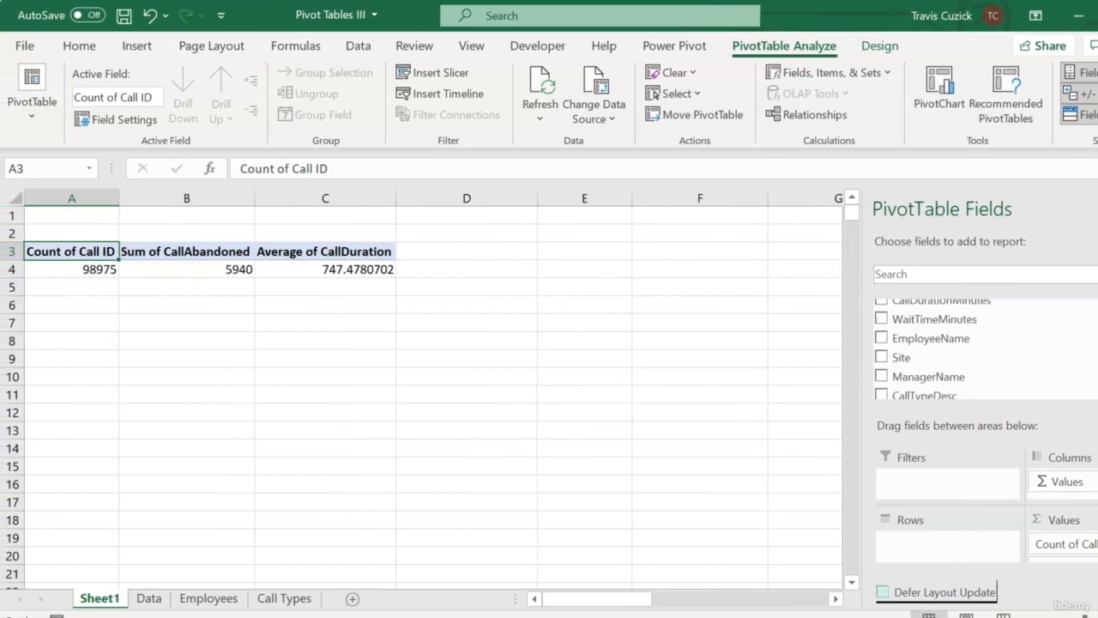
pyautogui.click(884, 335)
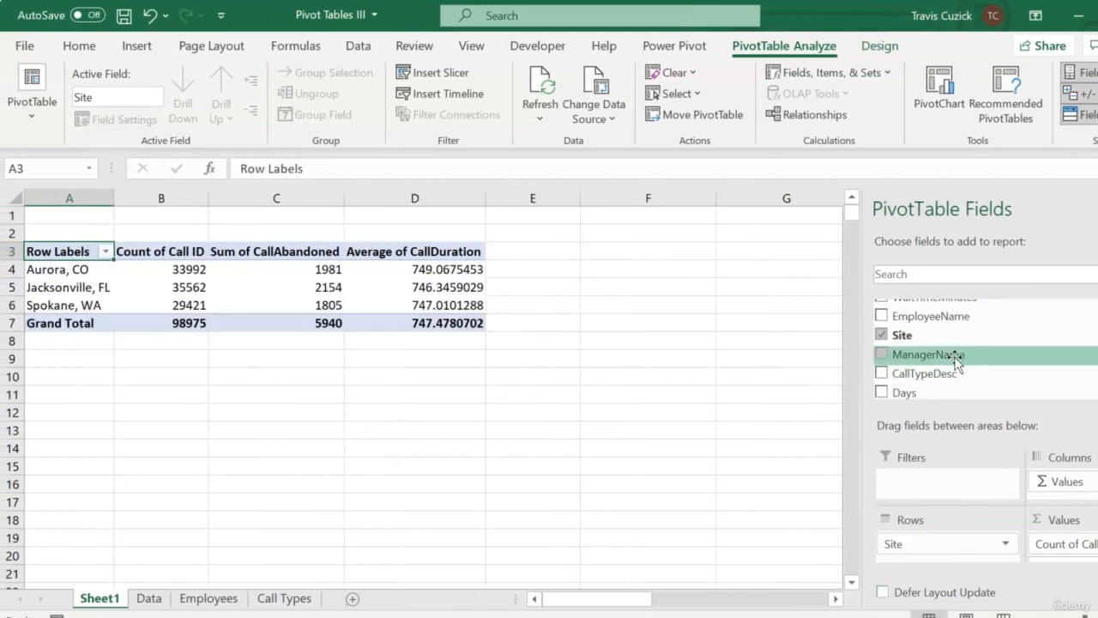
pyautogui.click(881, 355)
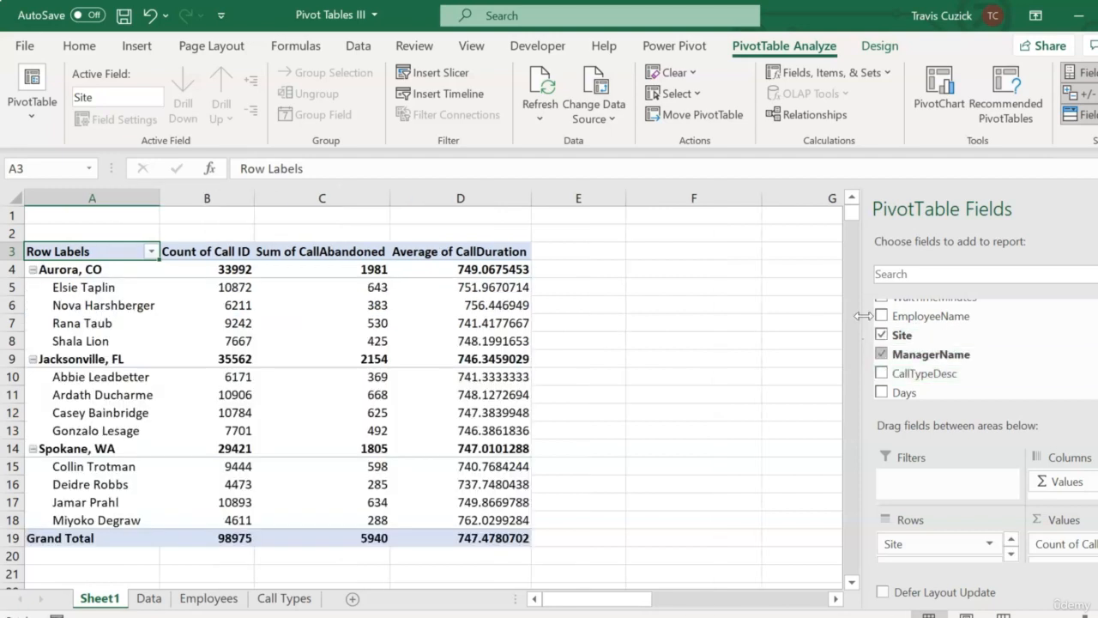
pyautogui.click(882, 317)
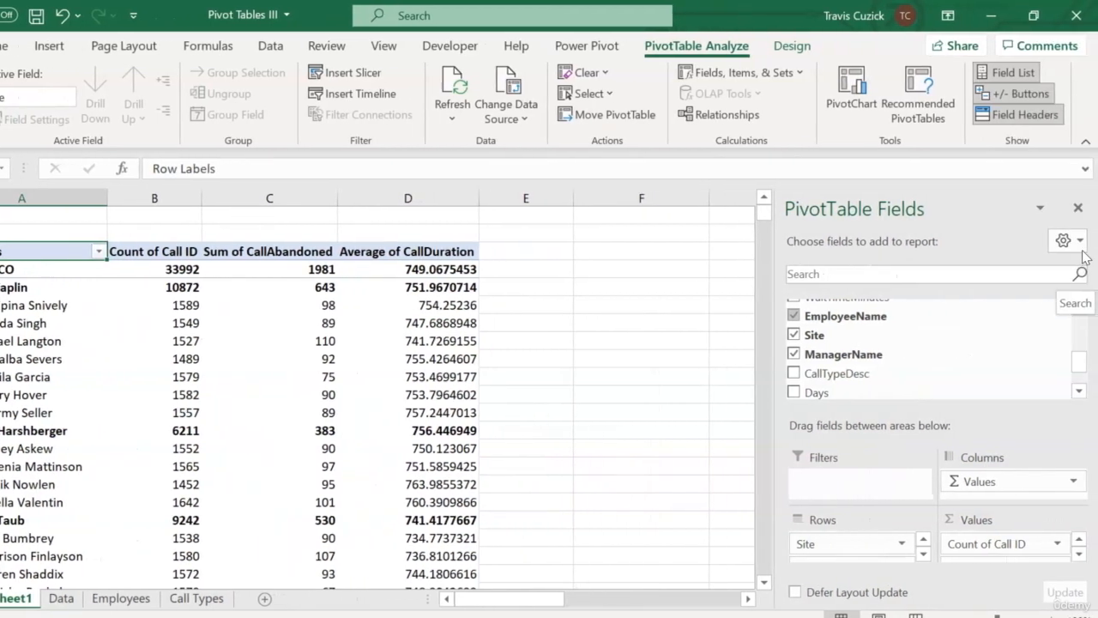
# Step: Set the field list layout to Areas Section Only (2 by 2) and give Count of Call ID the custom name "Calls Received"
pyautogui.click(1079, 241)
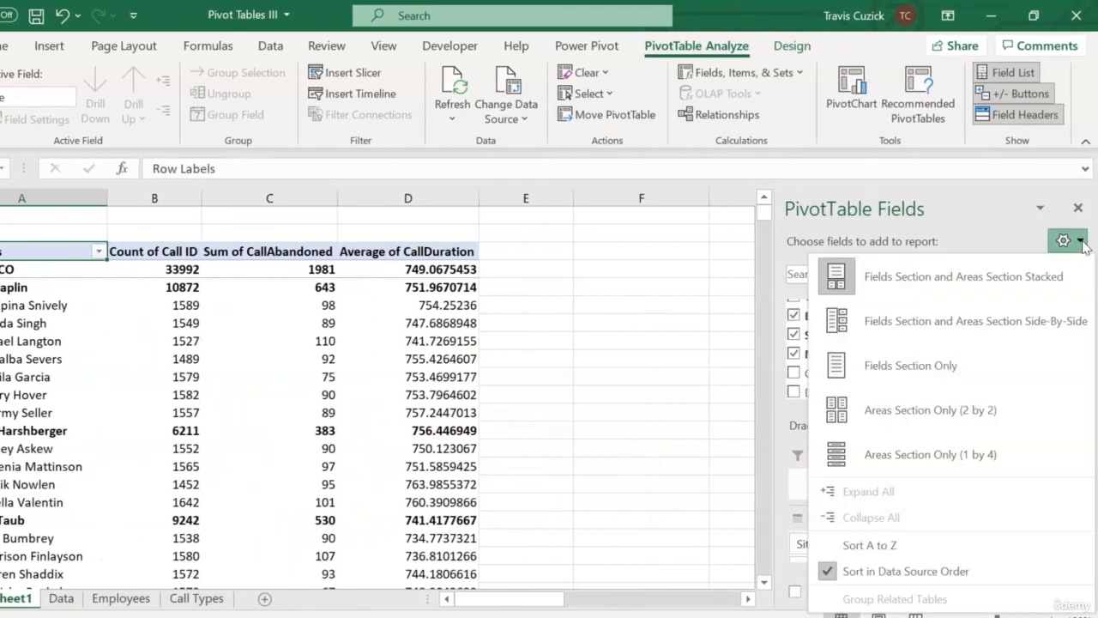
pyautogui.click(984, 413)
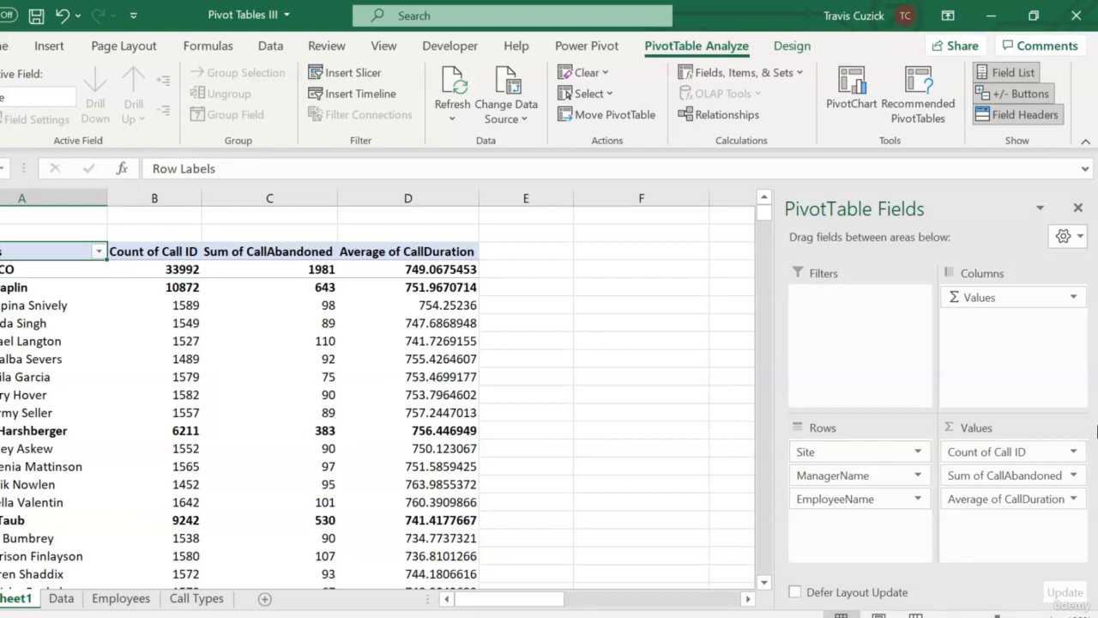
pyautogui.click(1075, 452)
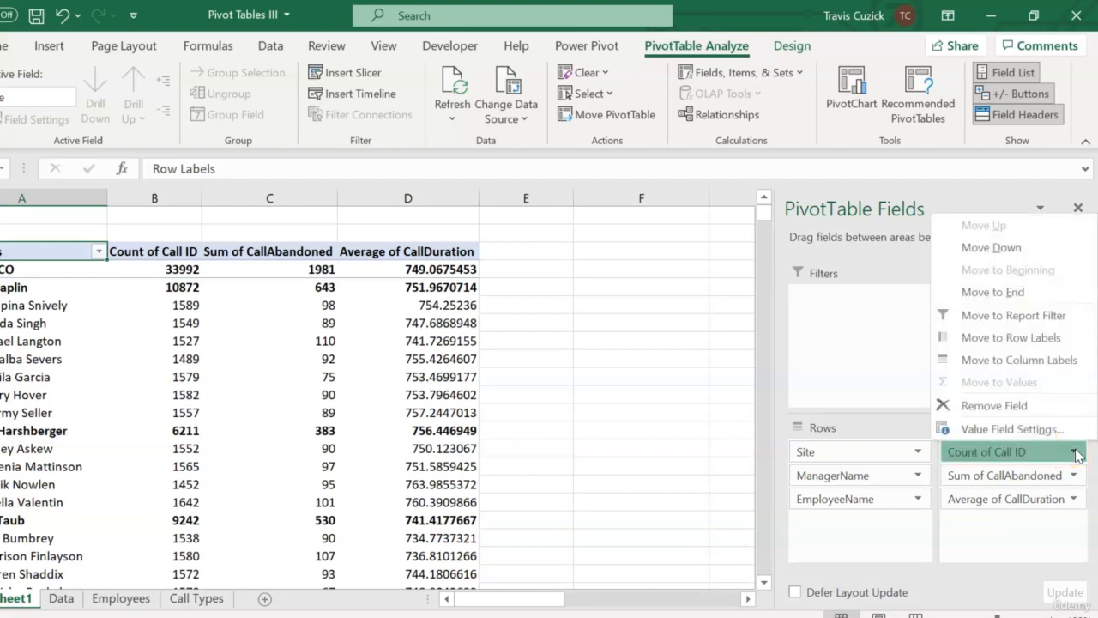
pyautogui.click(1058, 430)
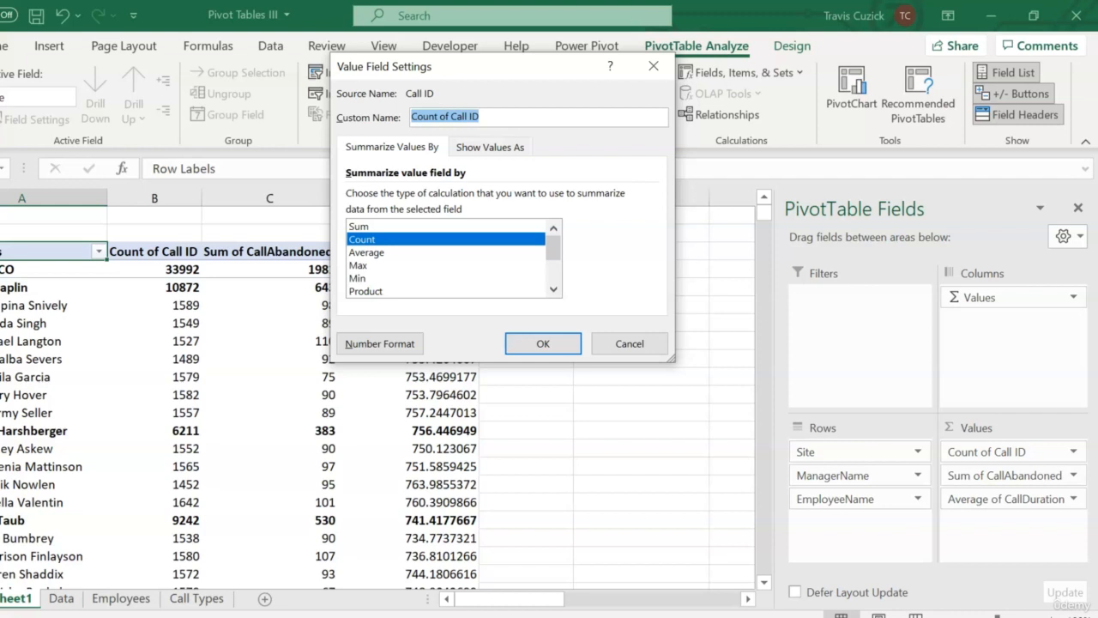
pyautogui.write('Calls Received')
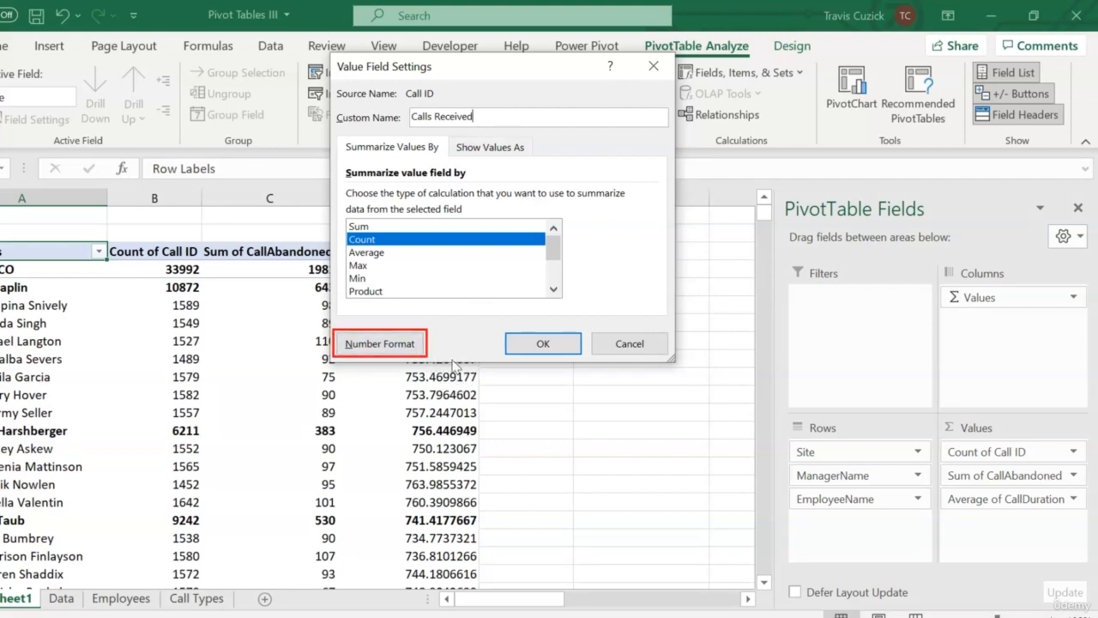
# Step: Format the Calls Received value field as Number with 0 decimal places and a thousands separator, and apply its settings
pyautogui.click(411, 350)
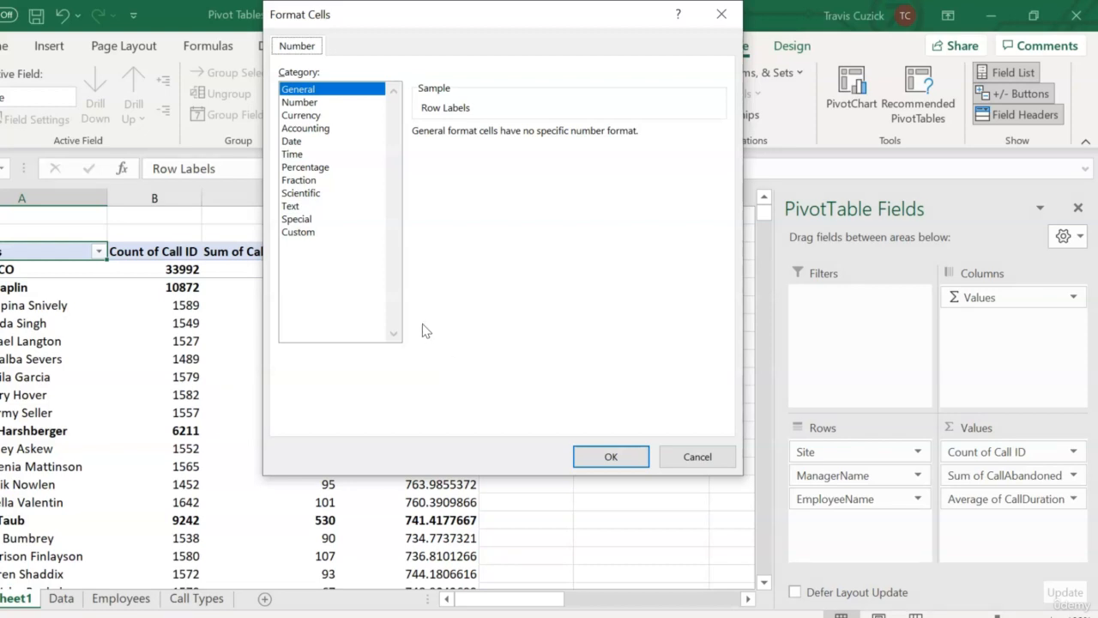
pyautogui.click(307, 102)
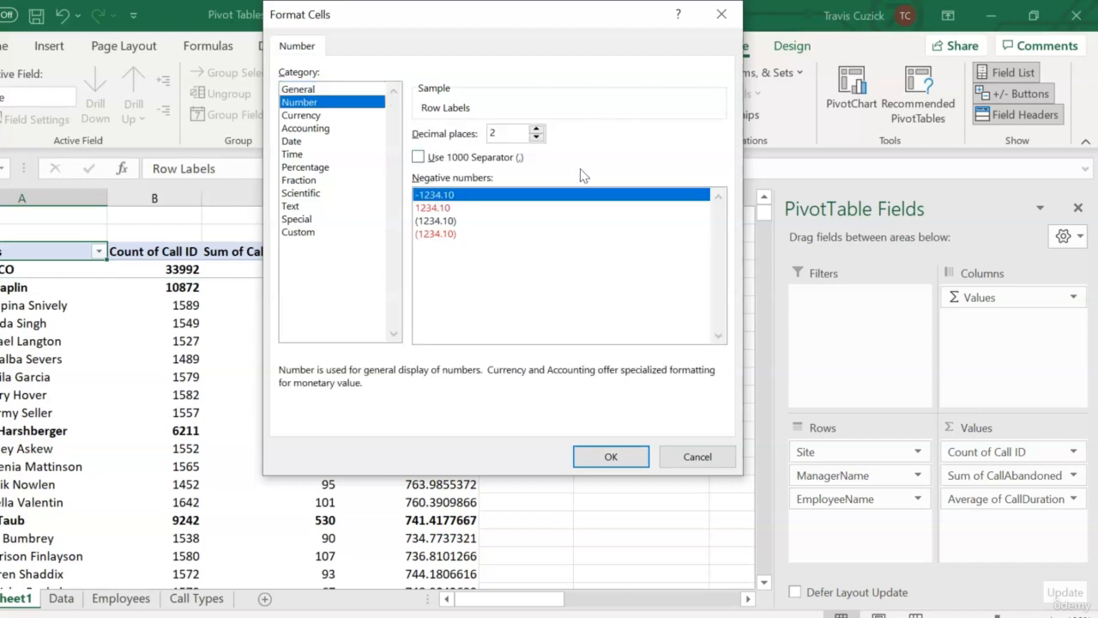
pyautogui.click(509, 135)
pyautogui.press('BackSpace')
pyautogui.write('0')
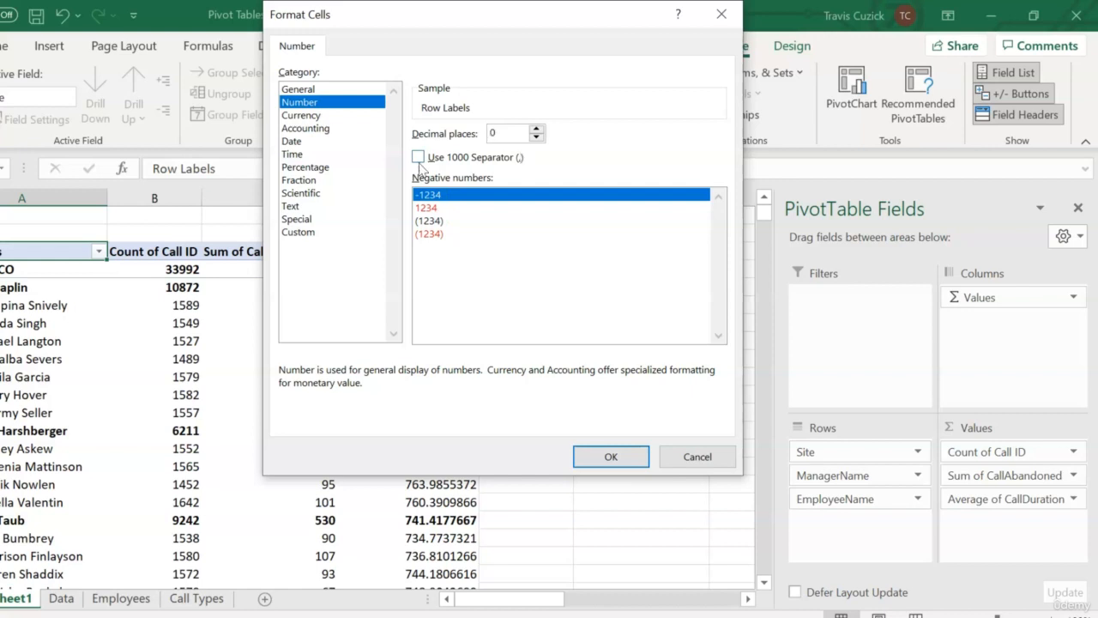
pyautogui.click(420, 162)
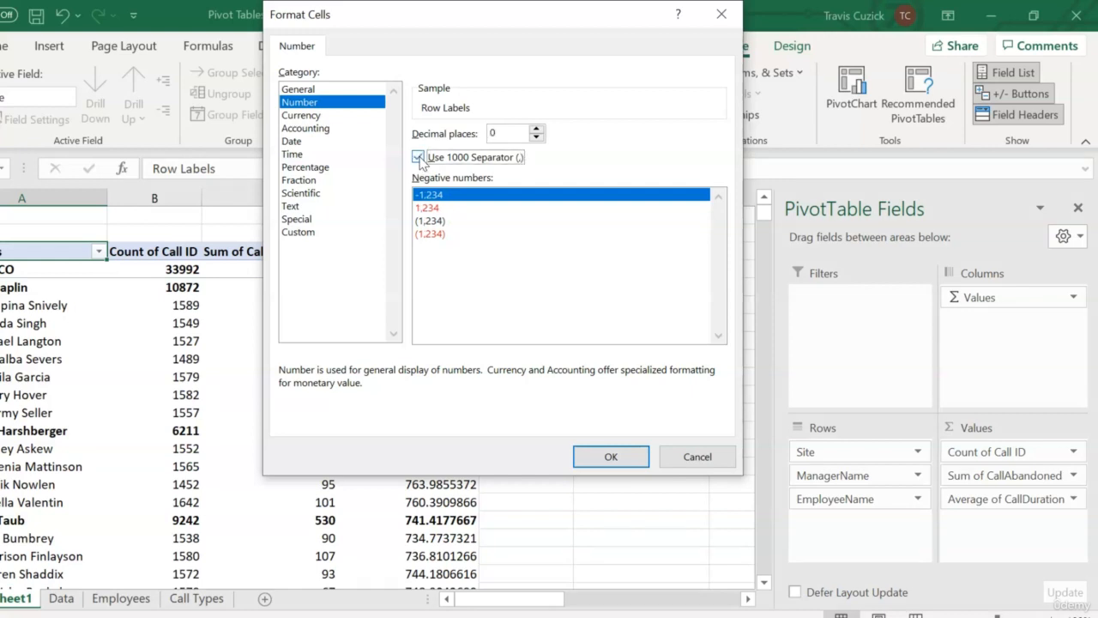
pyautogui.click(611, 456)
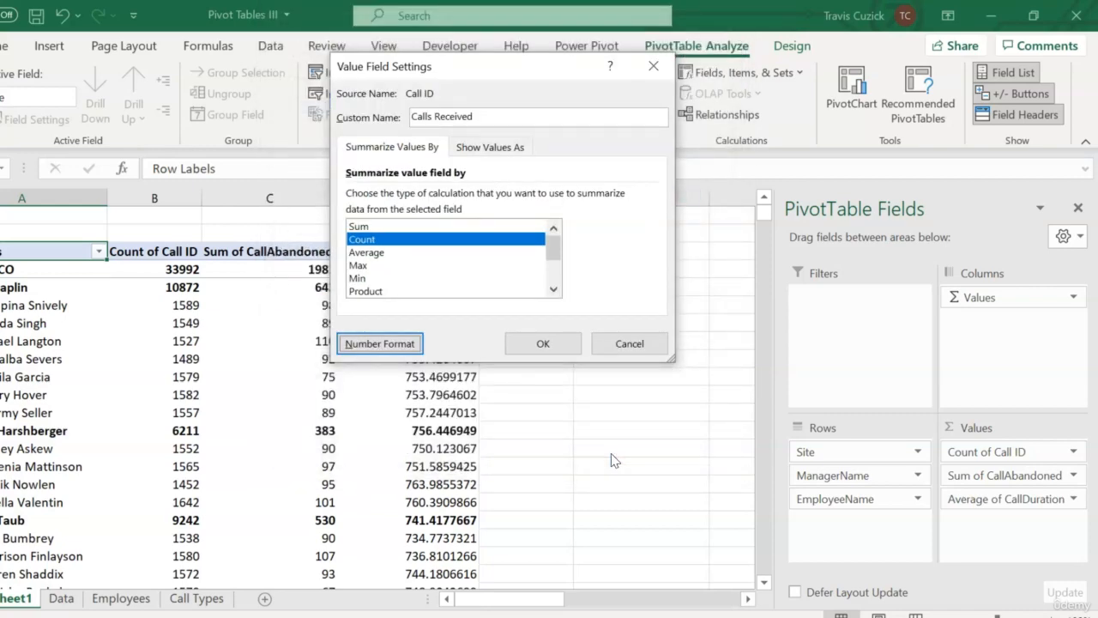
pyautogui.click(544, 343)
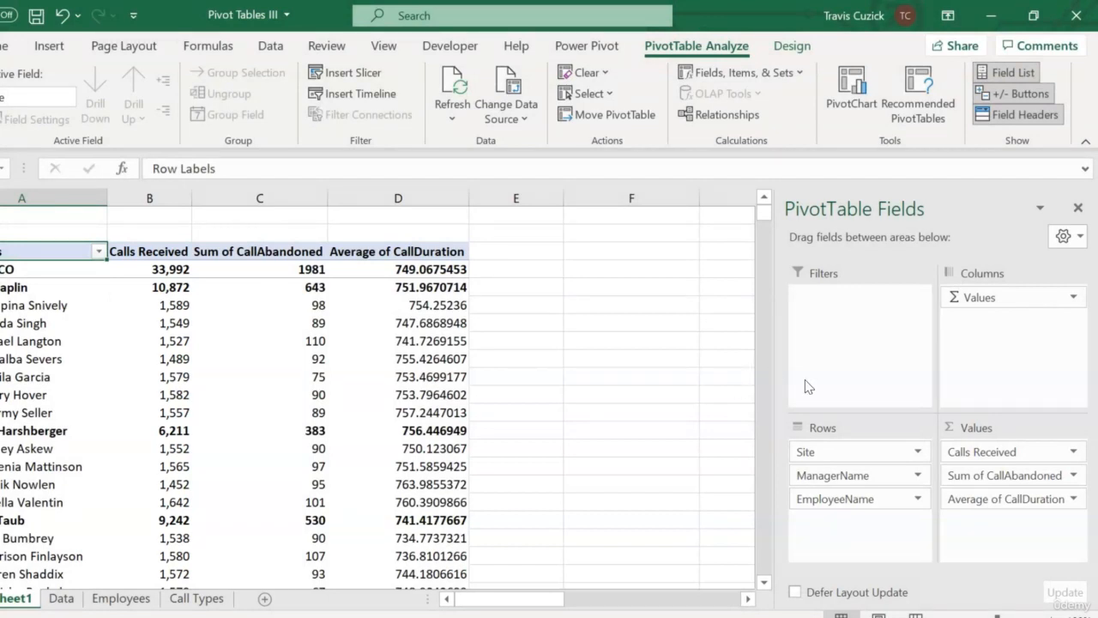
# Step: Change the custom name of the Sum of CallAbandoned value field to "Calls Abandoned"
pyautogui.click(1074, 476)
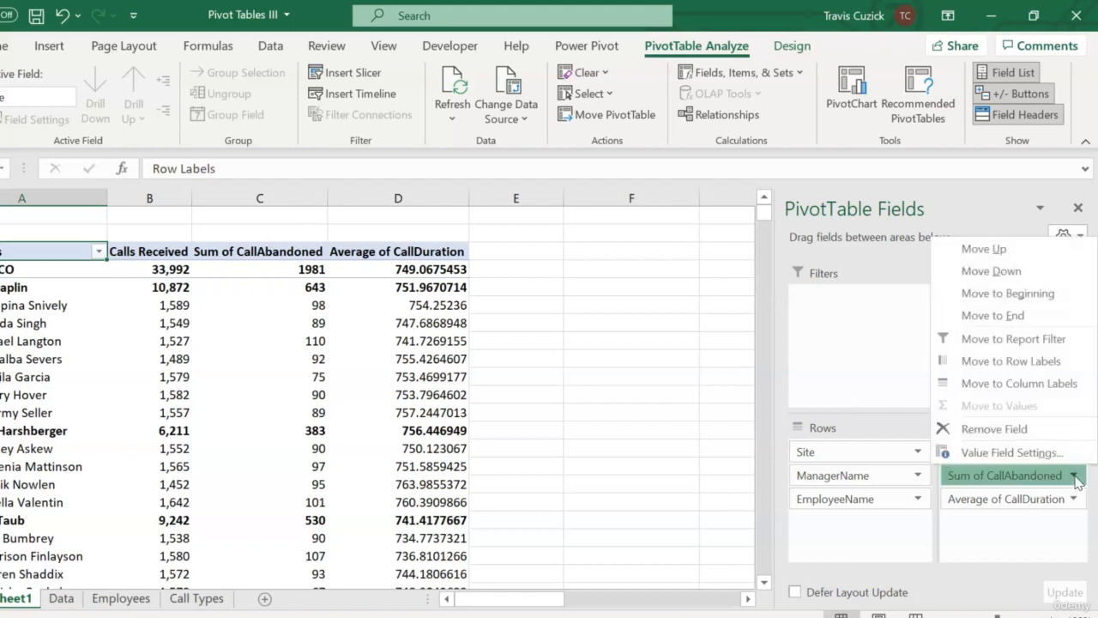
pyautogui.click(1048, 455)
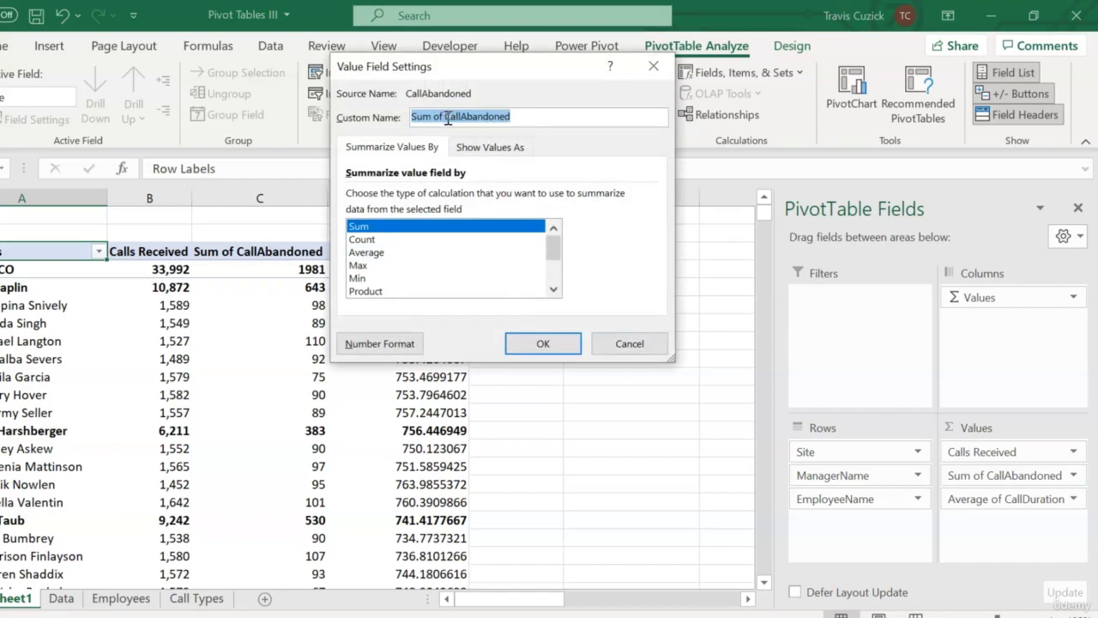
pyautogui.moveTo(446, 116); pyautogui.dragTo(360, 117)
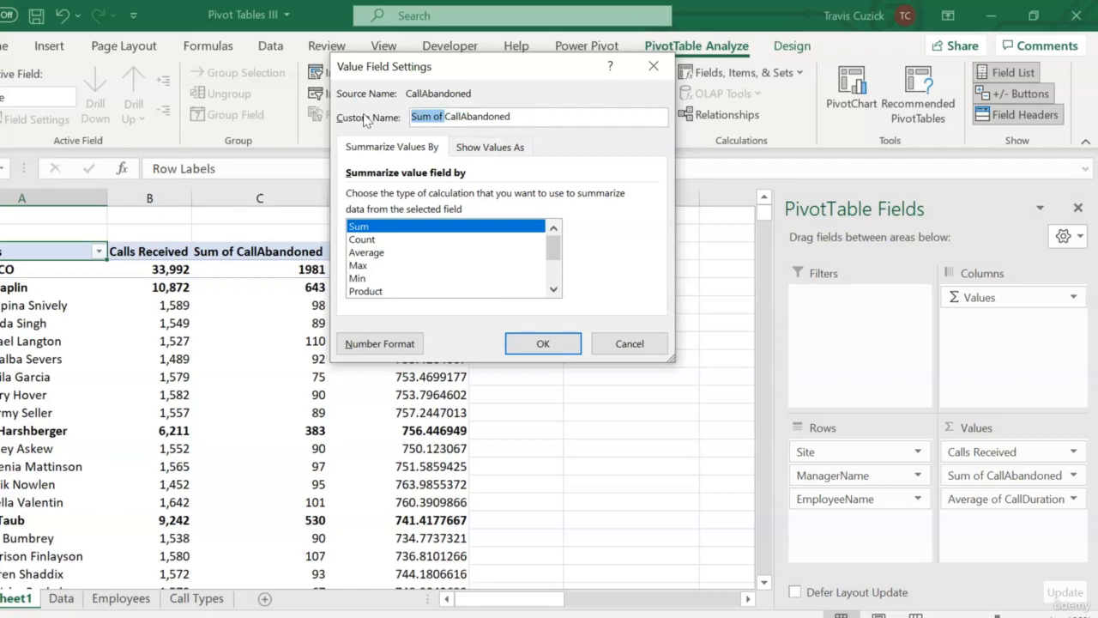
pyautogui.press('BackSpace')
pyautogui.click(428, 117)
pyautogui.write('s')
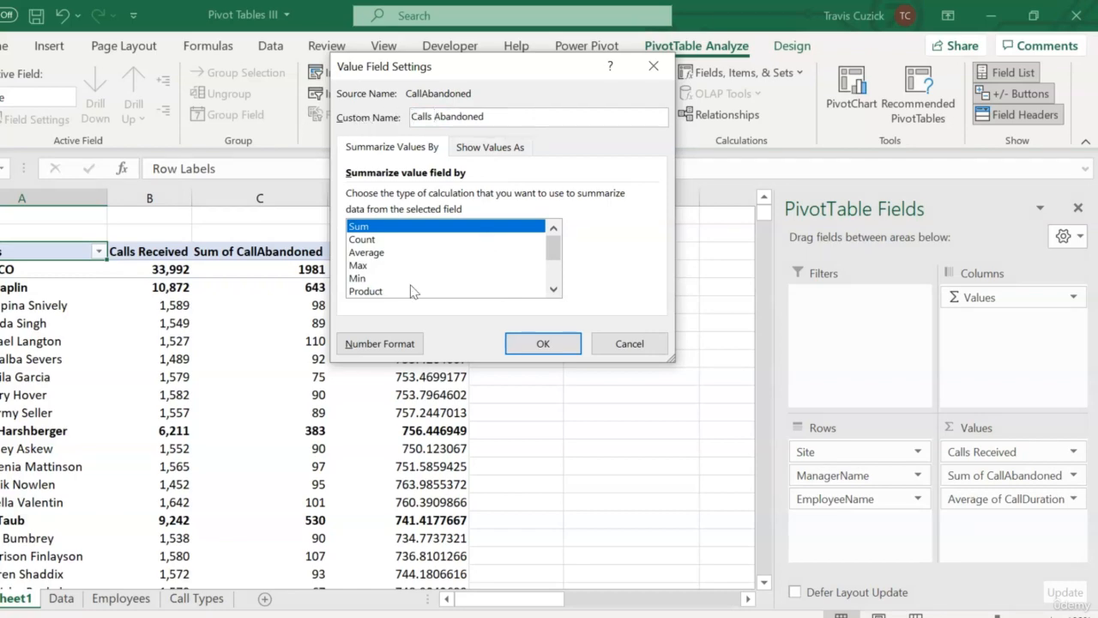
# Step: Format the Calls Abandoned value field as Number with 0 decimal places and a thousands separator, and apply its settings
pyautogui.click(377, 343)
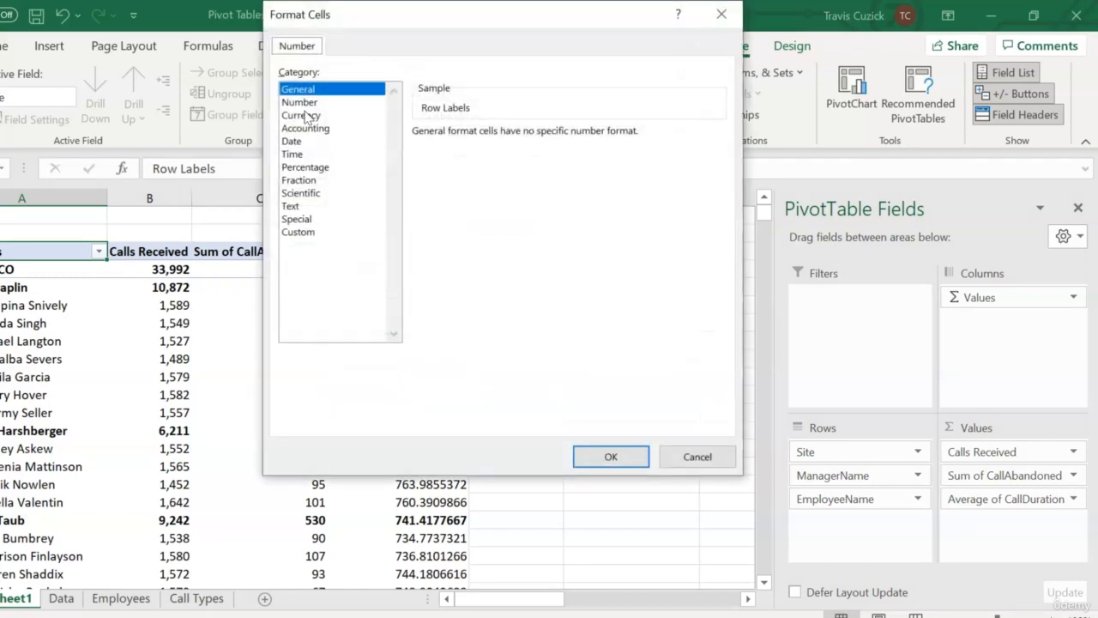
pyautogui.click(302, 102)
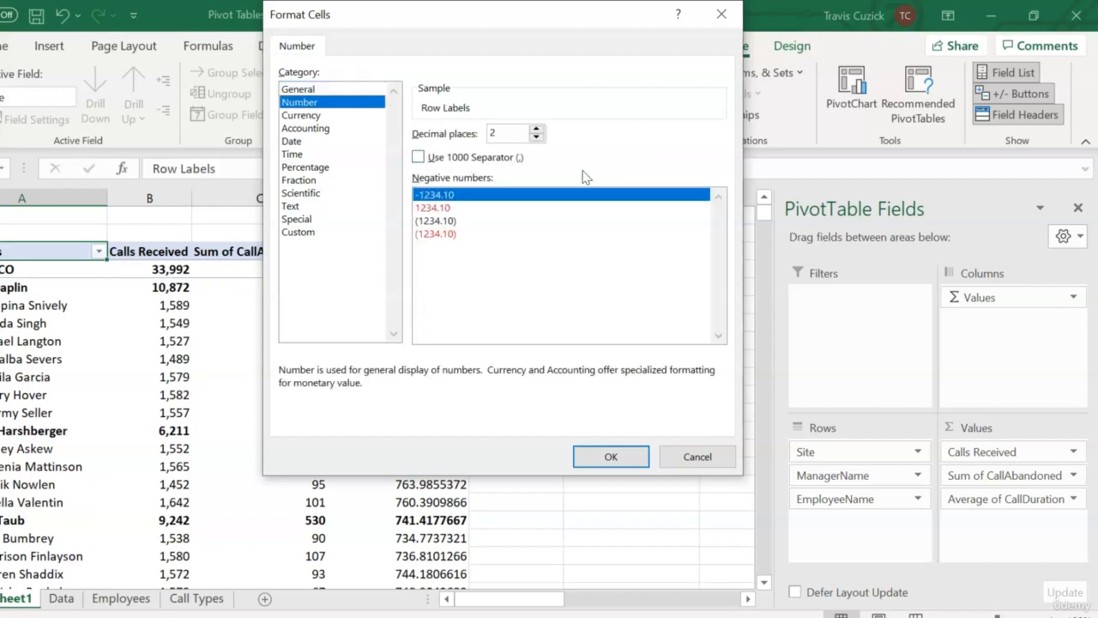
pyautogui.click(506, 134)
pyautogui.press('BackSpace')
pyautogui.write('0')
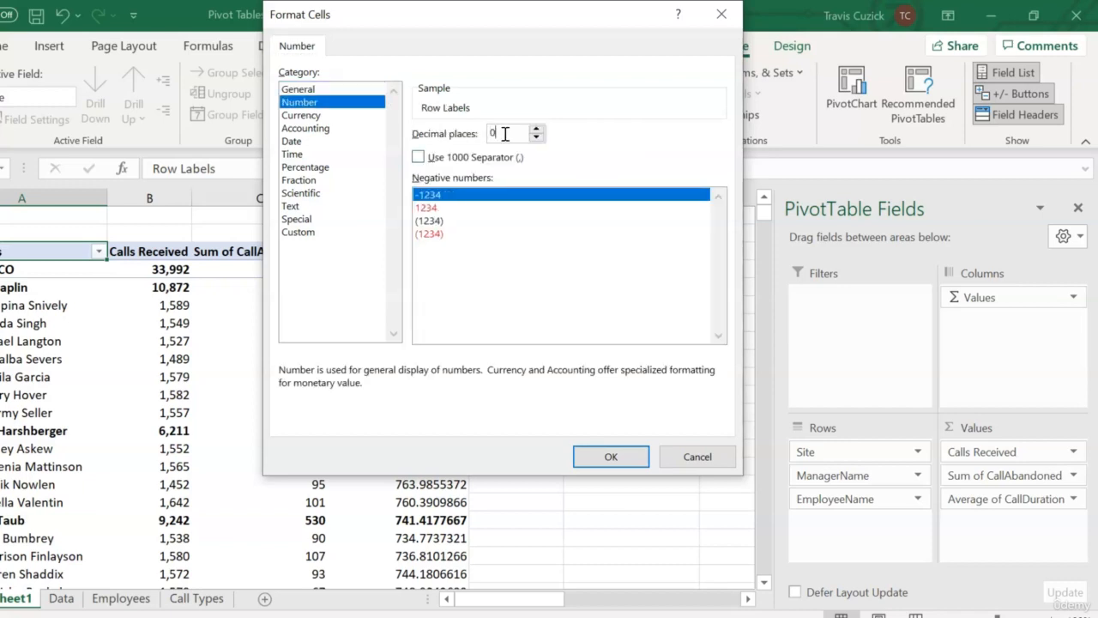
pyautogui.click(453, 158)
pyautogui.click(603, 457)
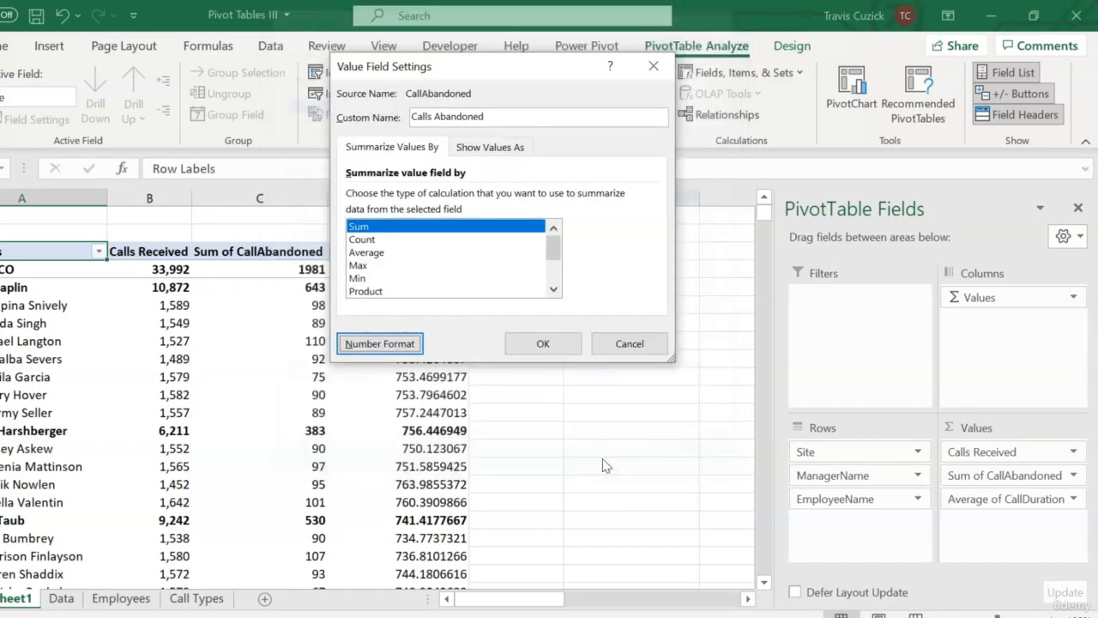
pyautogui.click(547, 344)
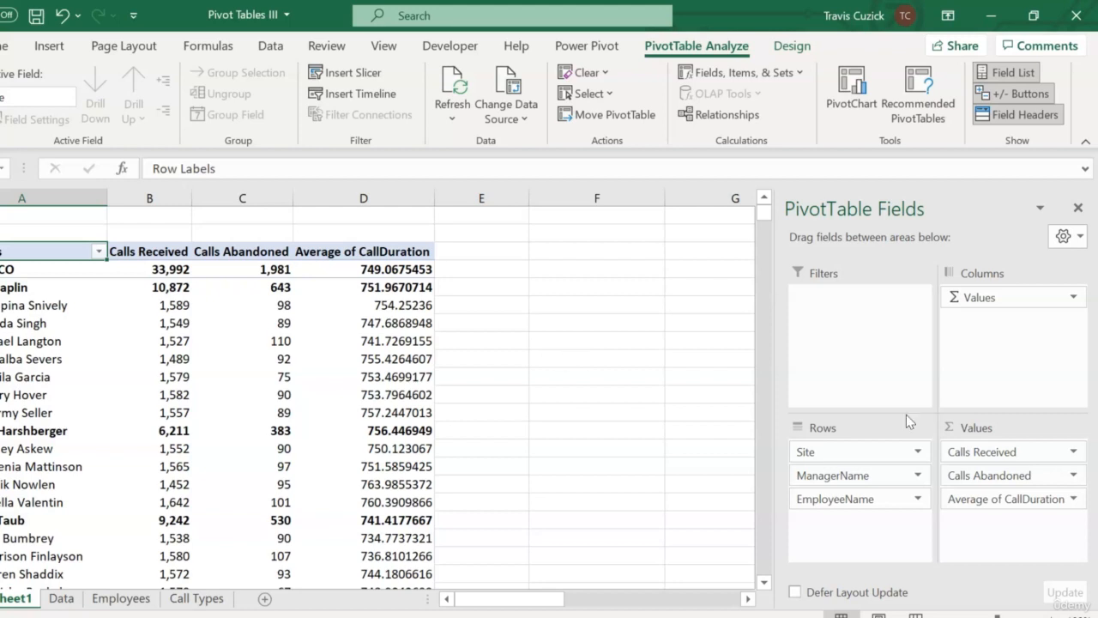
# Step: Change the custom name of the Average of CallDuration value field to "Average Call Duration"
pyautogui.click(1072, 498)
pyautogui.click(1023, 473)
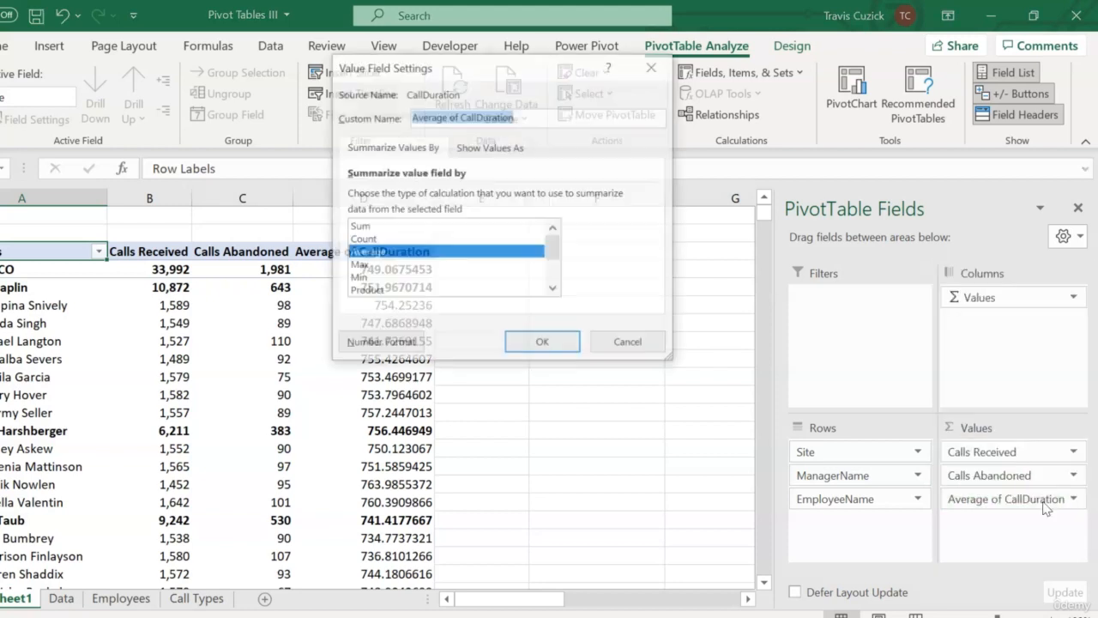
pyautogui.click(461, 121)
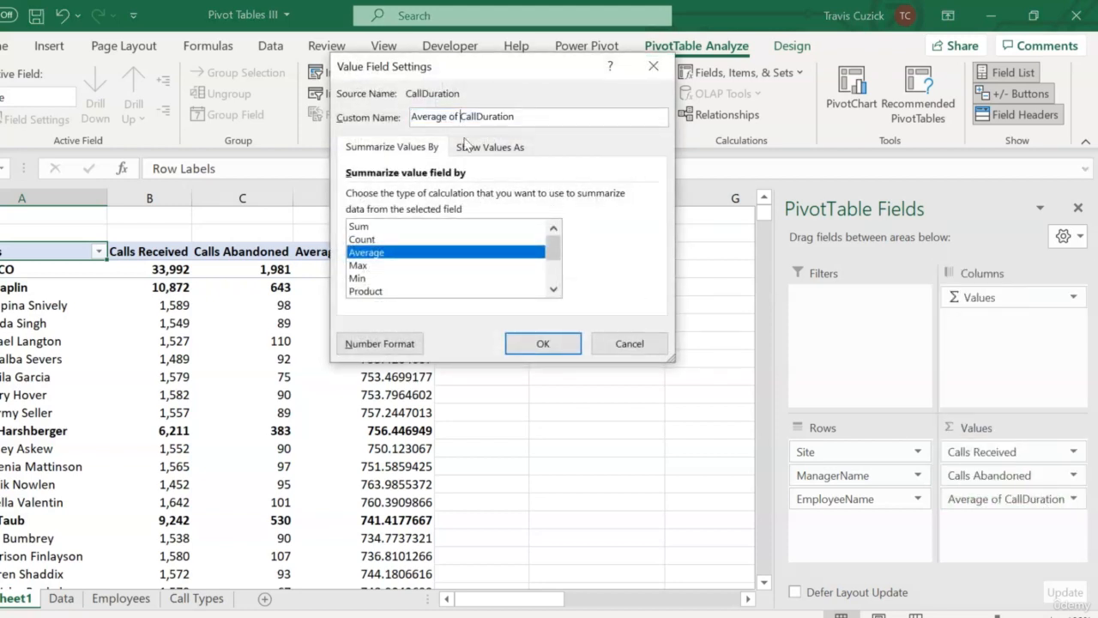
pyautogui.press('BackSpace')
pyautogui.press('BackSpace')
pyautogui.press('BackSpace')
# Step: Format the Average Call Duration value field as Number with 1 decimal place, and apply its settings
pyautogui.click(416, 344)
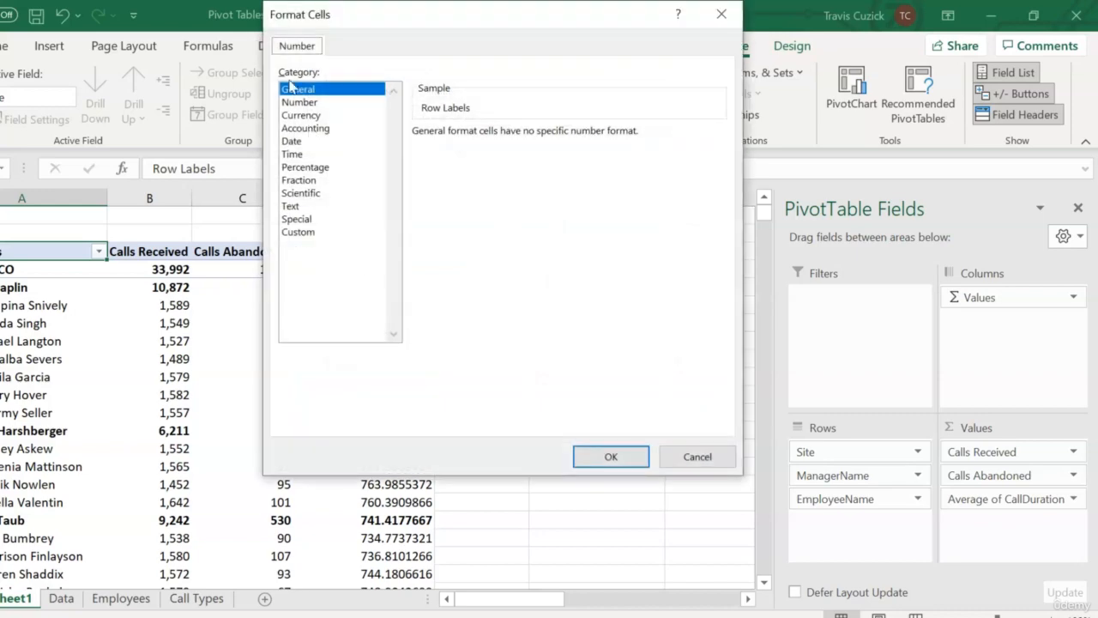
pyautogui.click(291, 102)
pyautogui.click(512, 132)
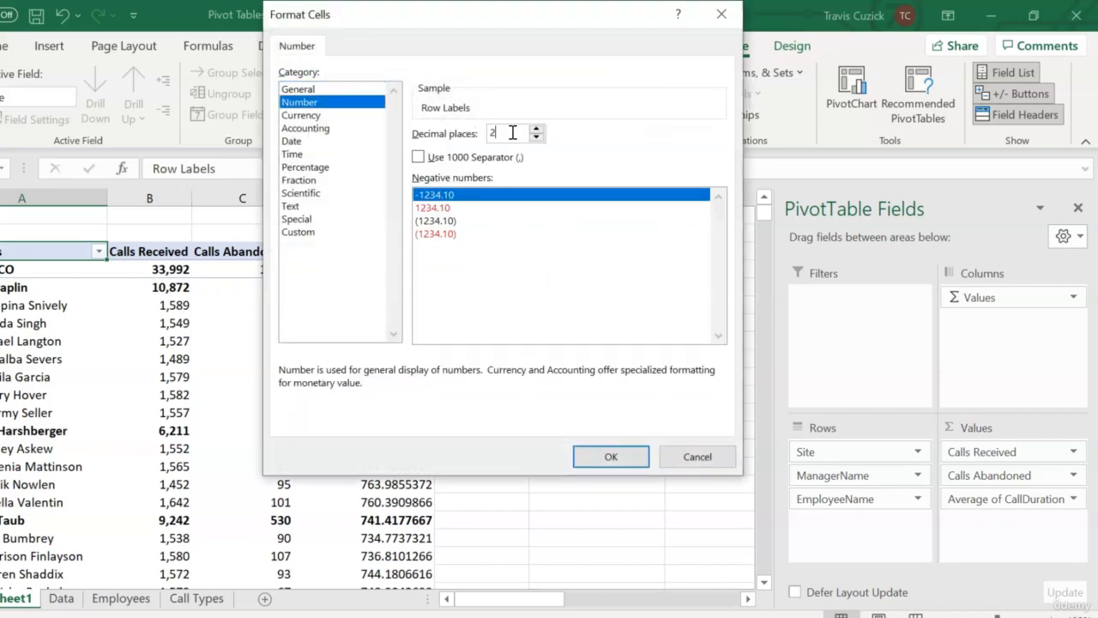
pyautogui.press('BackSpace')
pyautogui.write('0')
pyautogui.click(609, 455)
pyautogui.click(543, 344)
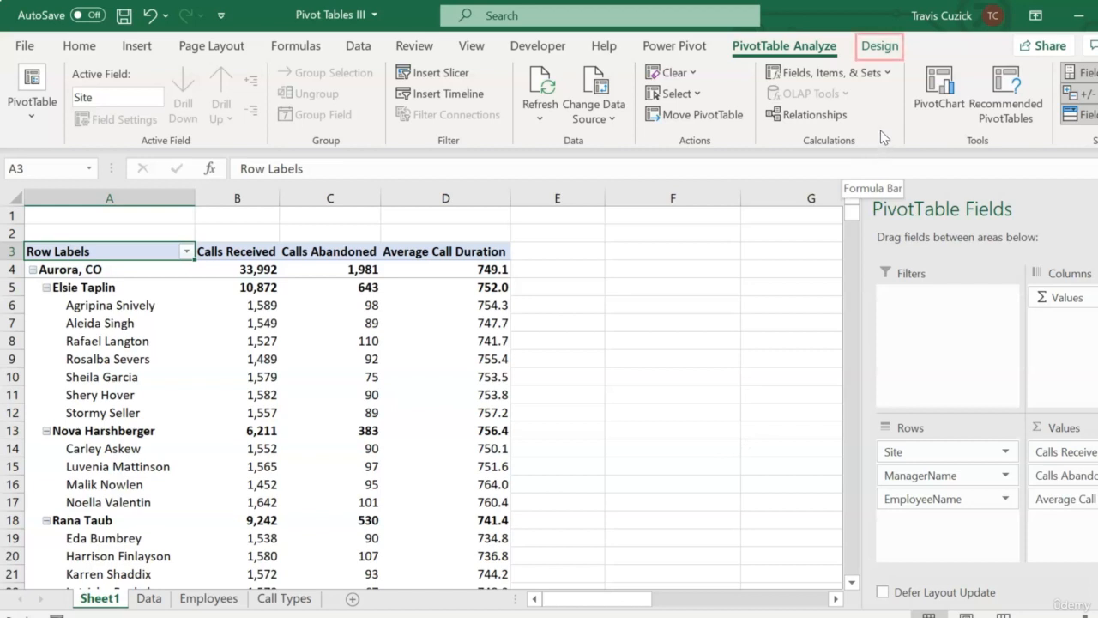
# Step: Apply the blue PivotTable style from the second row of the Medium styles to the pivot table
pyautogui.click(879, 46)
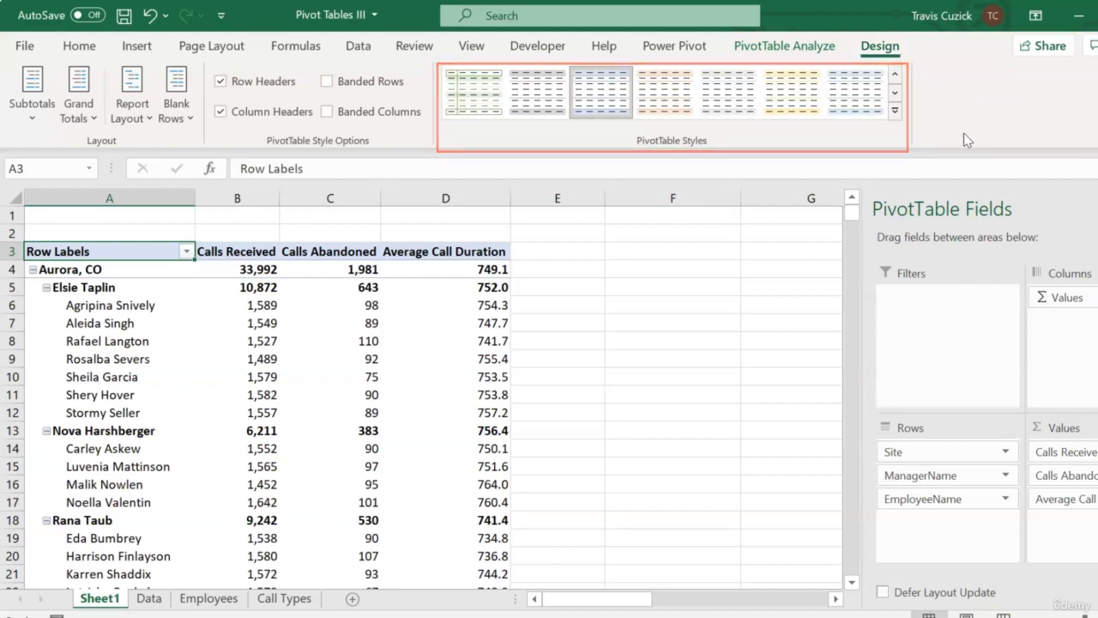
pyautogui.click(895, 110)
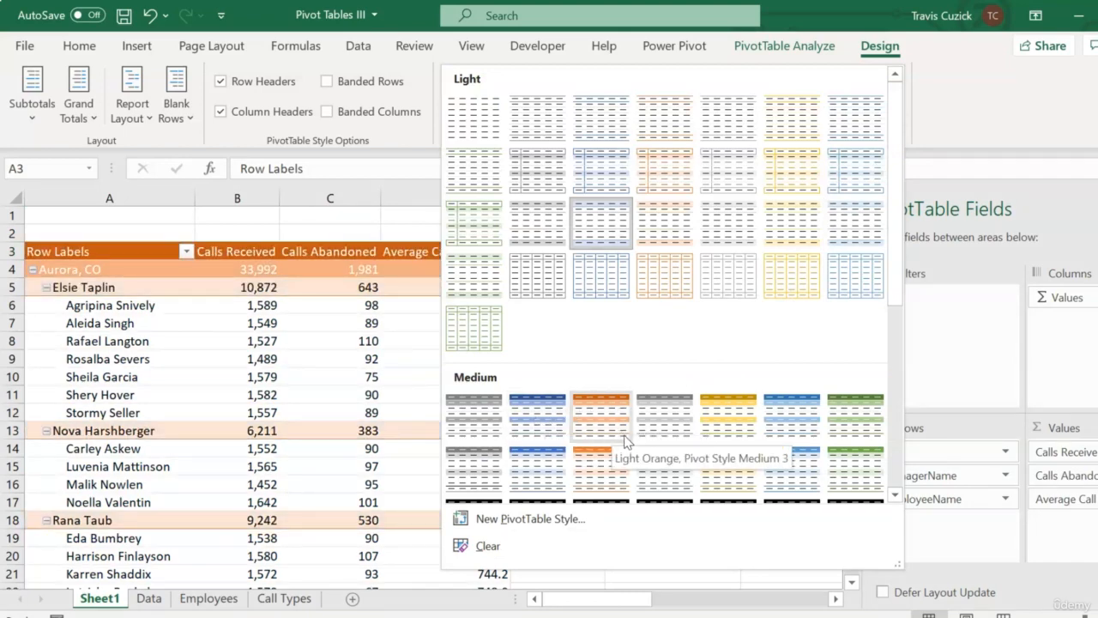
pyautogui.click(532, 470)
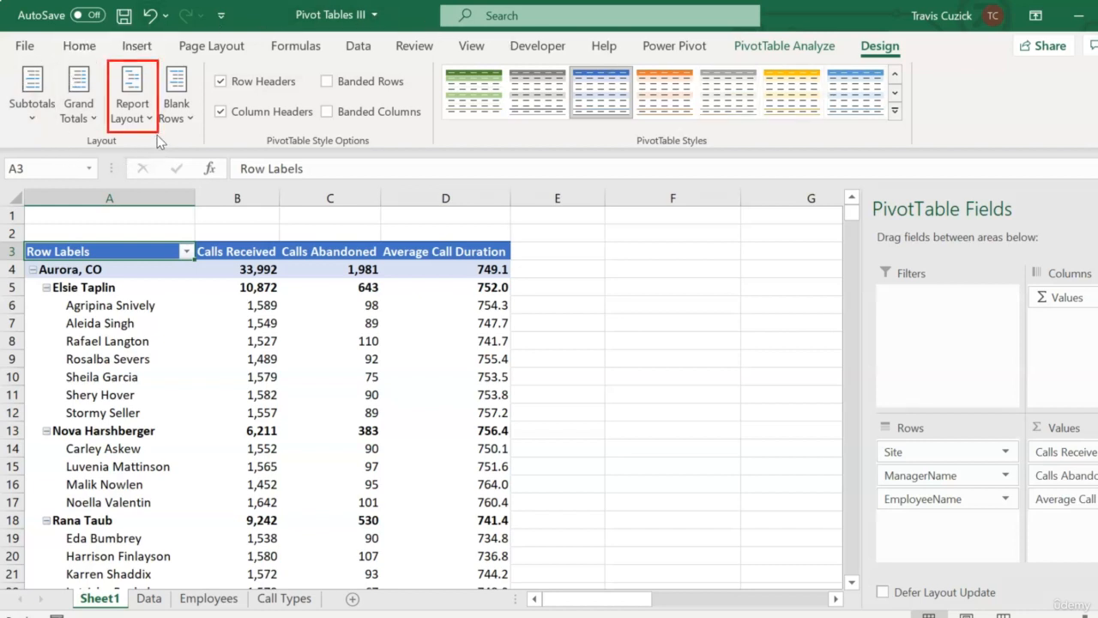
# Step: Show the pivot table in outline form and widen the ManagerName column to fit its header
pyautogui.click(133, 121)
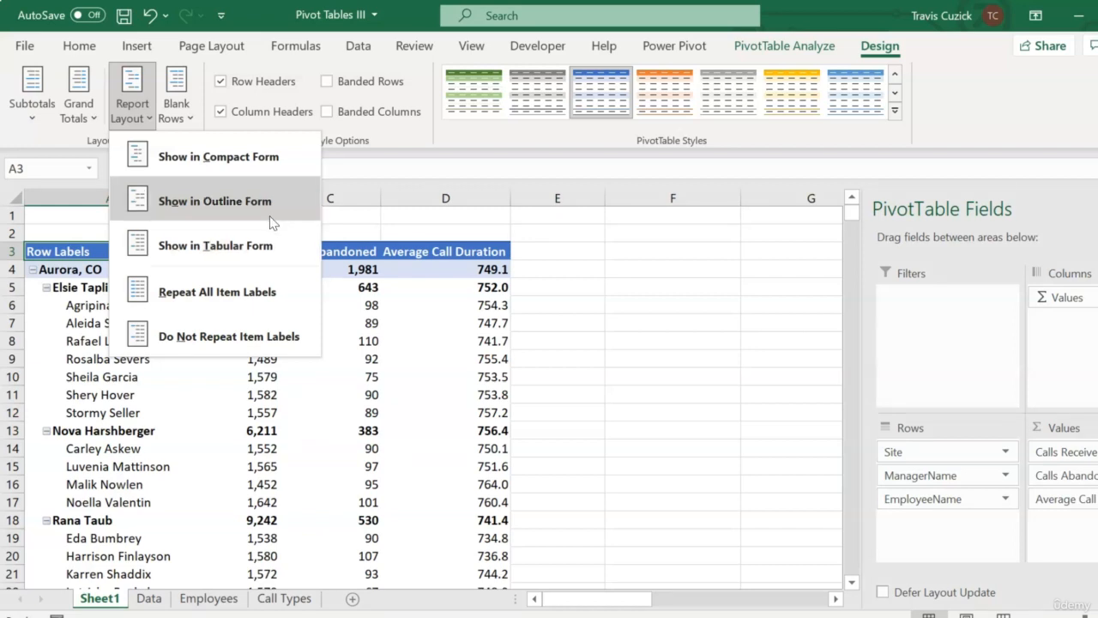
pyautogui.click(270, 159)
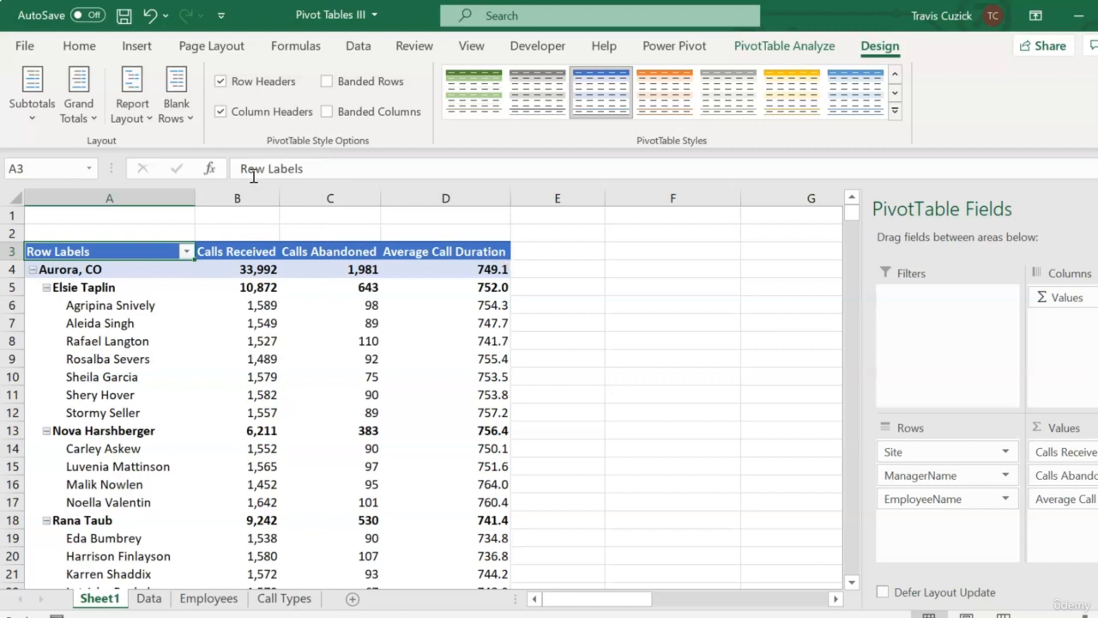
pyautogui.click(143, 119)
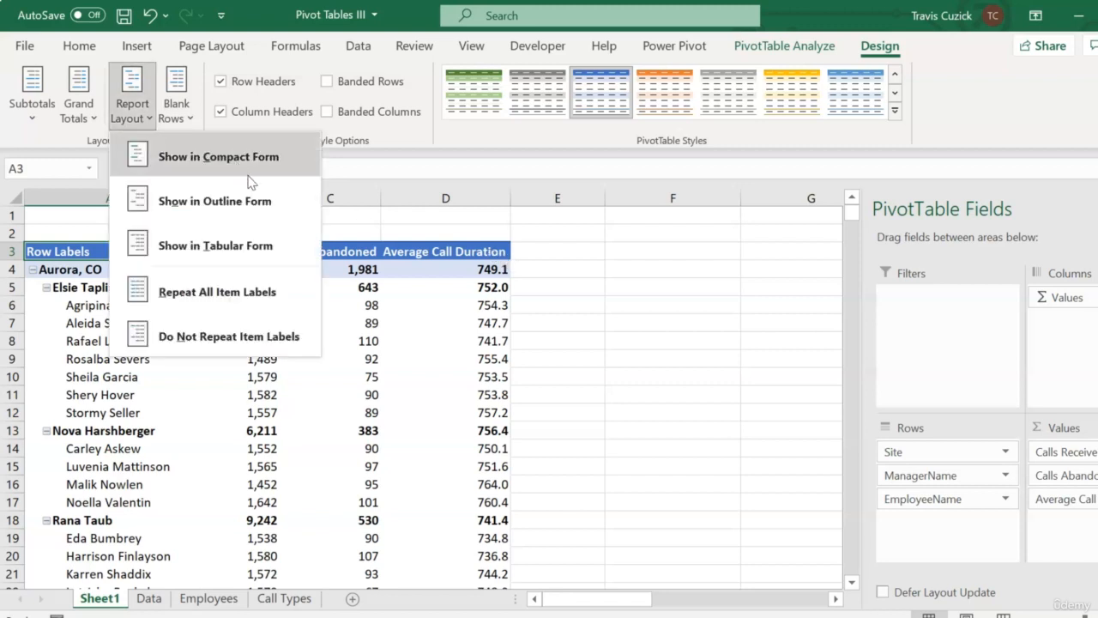
pyautogui.click(273, 204)
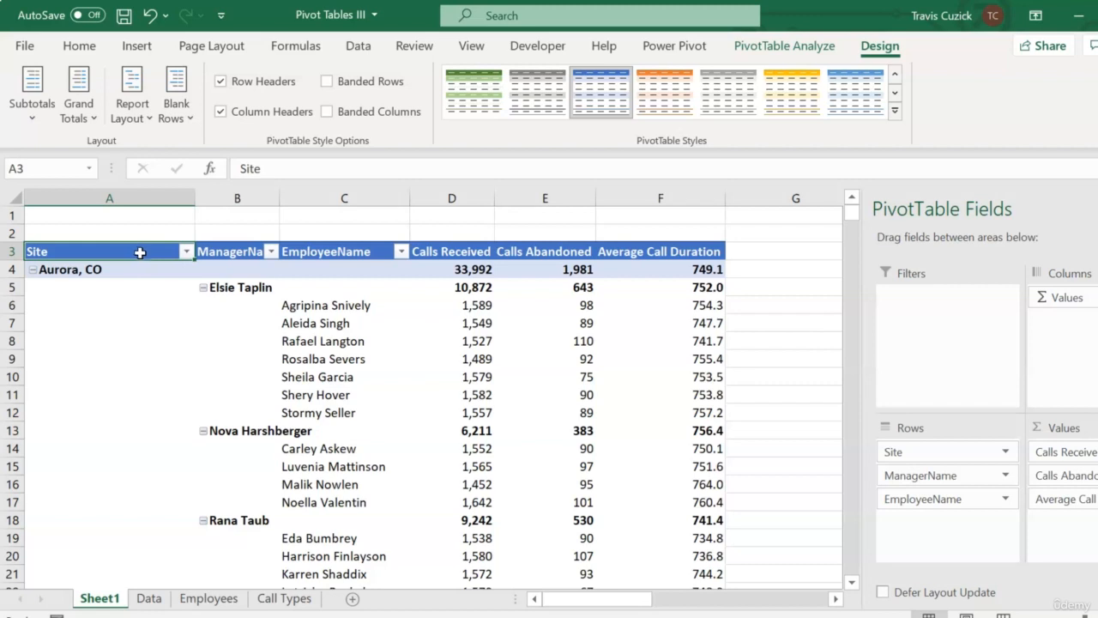
pyautogui.moveTo(279, 198); pyautogui.dragTo(315, 198)
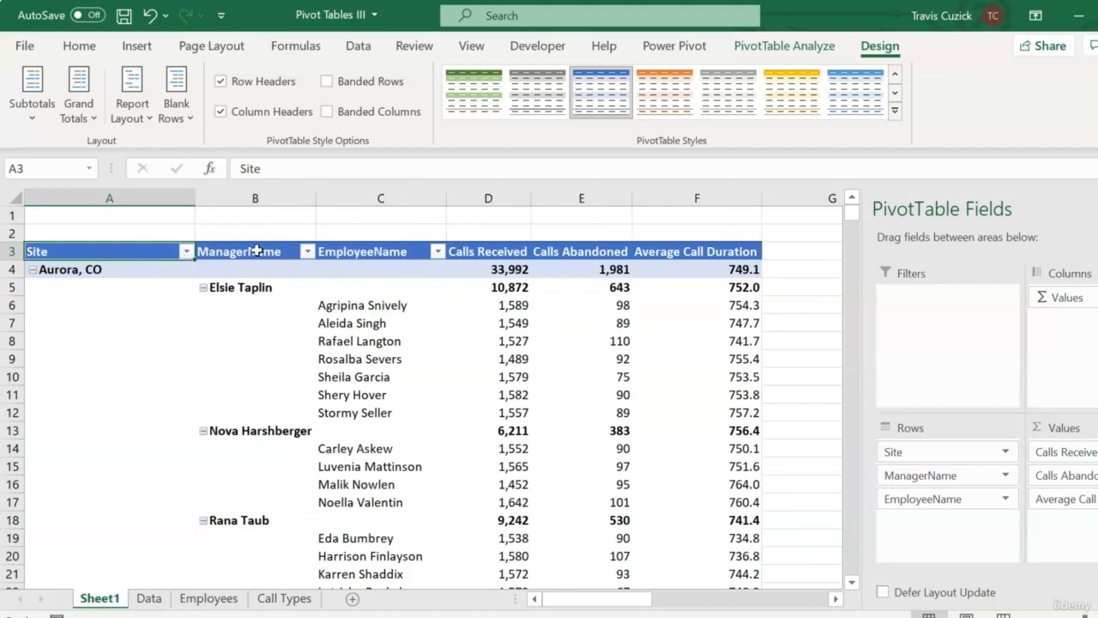
pyautogui.click(259, 250)
pyautogui.click(390, 252)
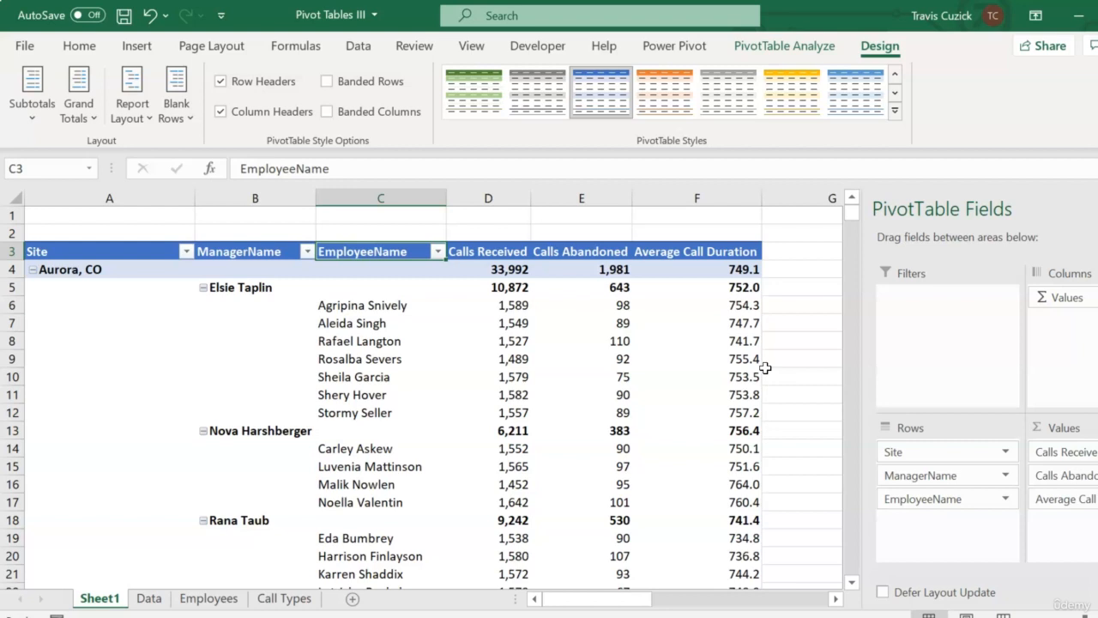
# Step: Try the tabular form on the pivot table, and return its report layout to compact form
pyautogui.click(136, 113)
pyautogui.click(183, 247)
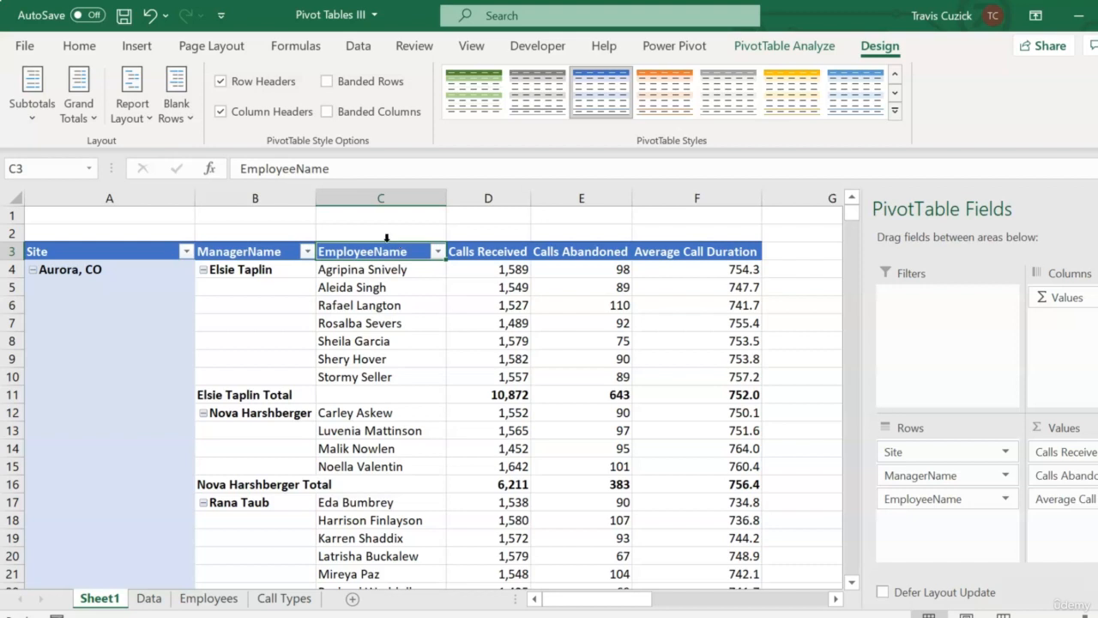
pyautogui.click(134, 107)
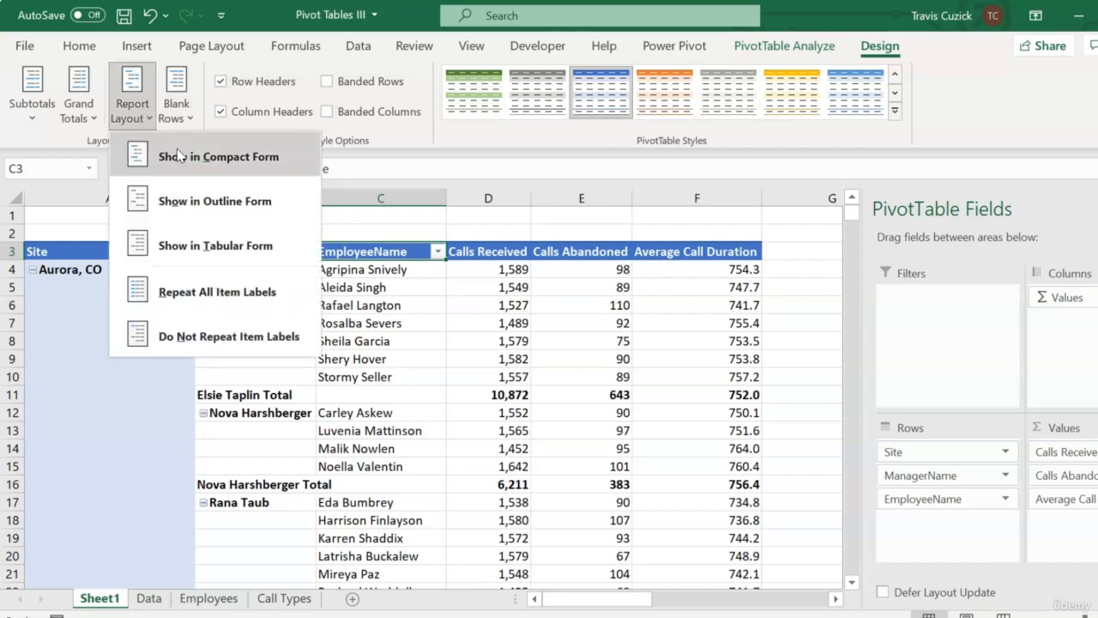
pyautogui.click(177, 155)
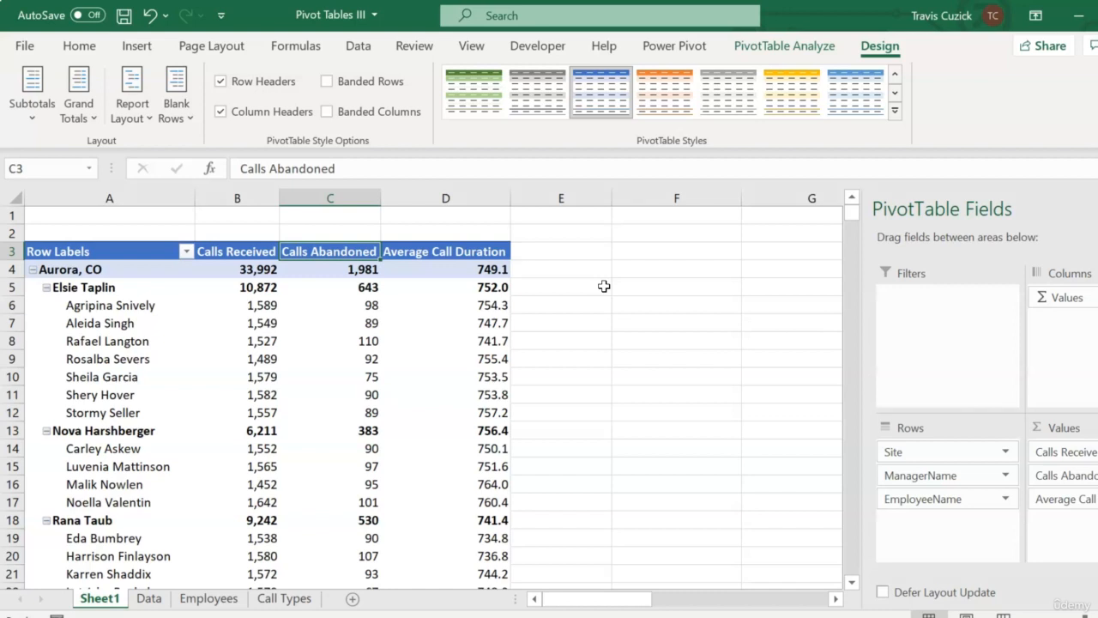
# Step: Hide the pivot table's site and manager subtotals, and show all subtotals at the top of each group again
pyautogui.click(264, 270)
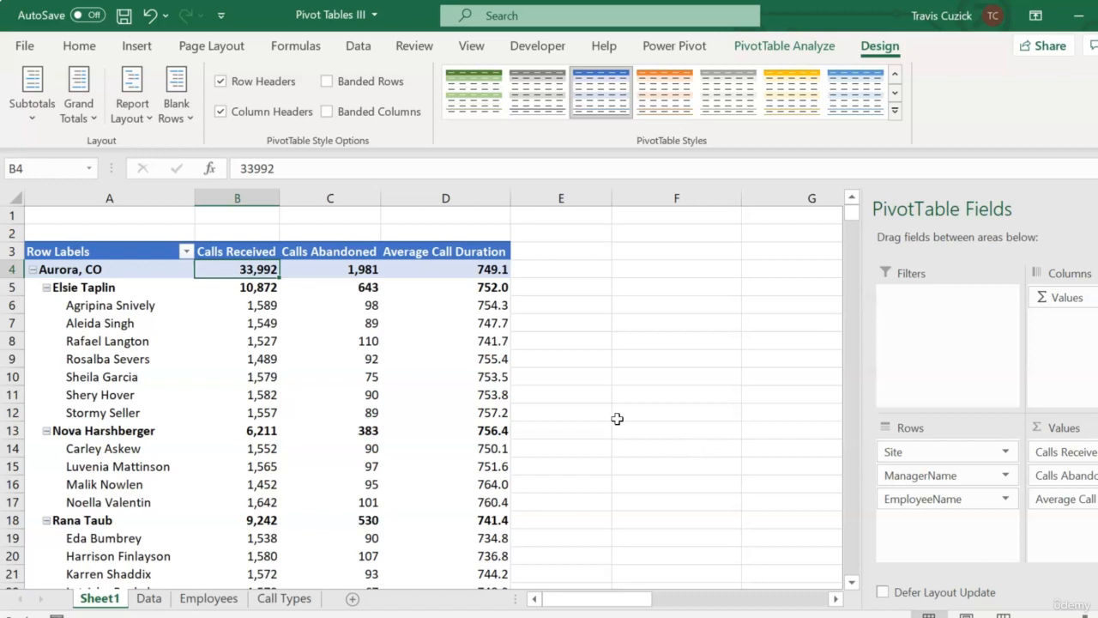
pyautogui.press('Left')
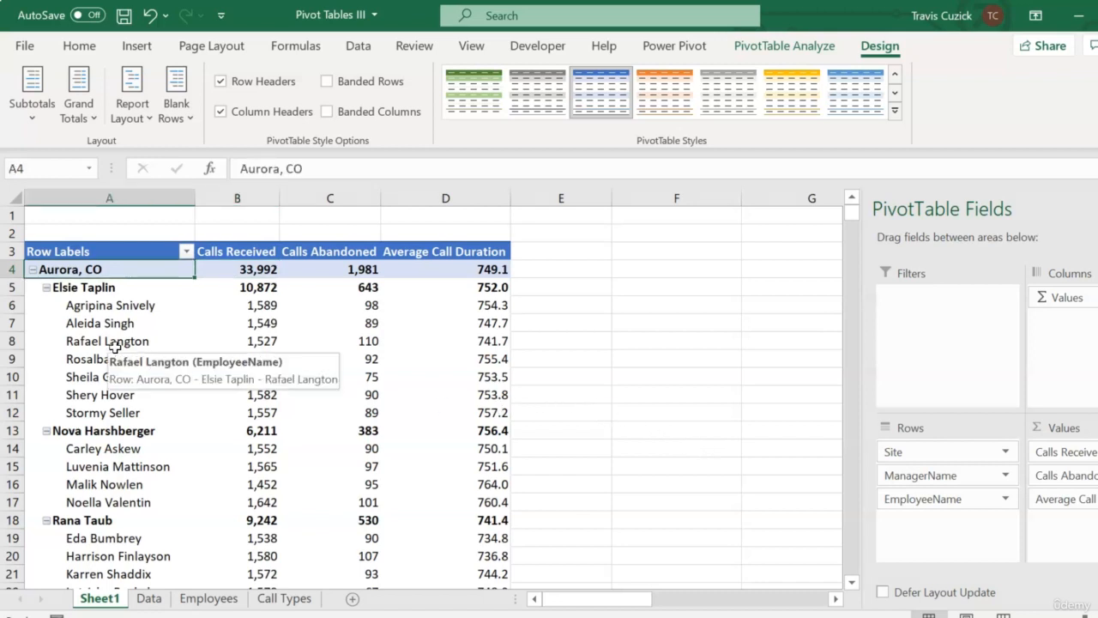
pyautogui.click(100, 290)
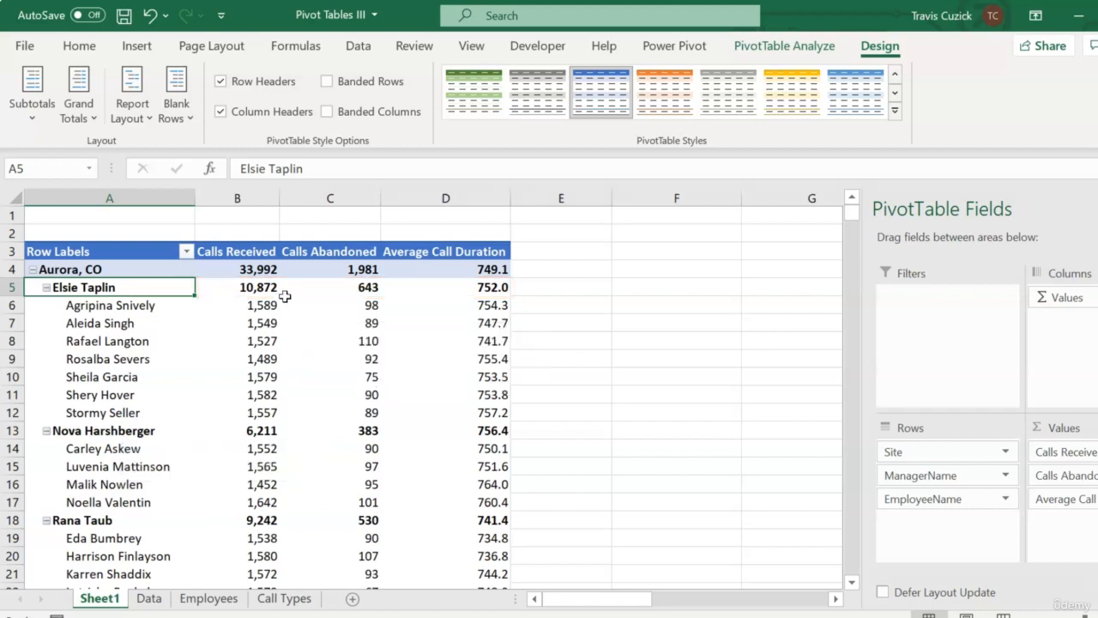
pyautogui.click(277, 291)
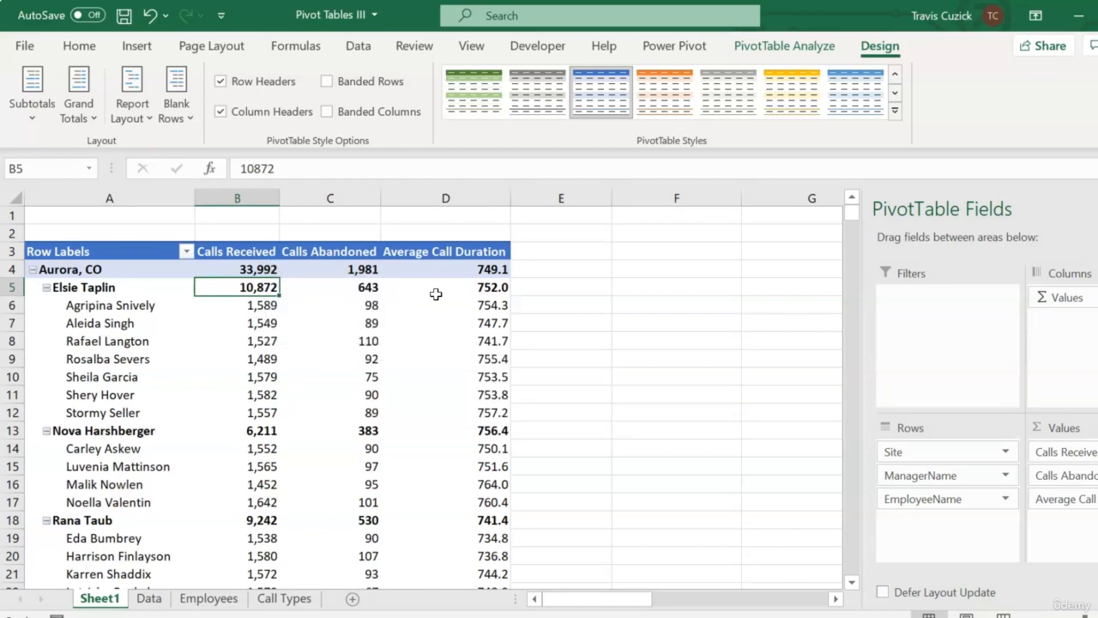
pyautogui.click(266, 268)
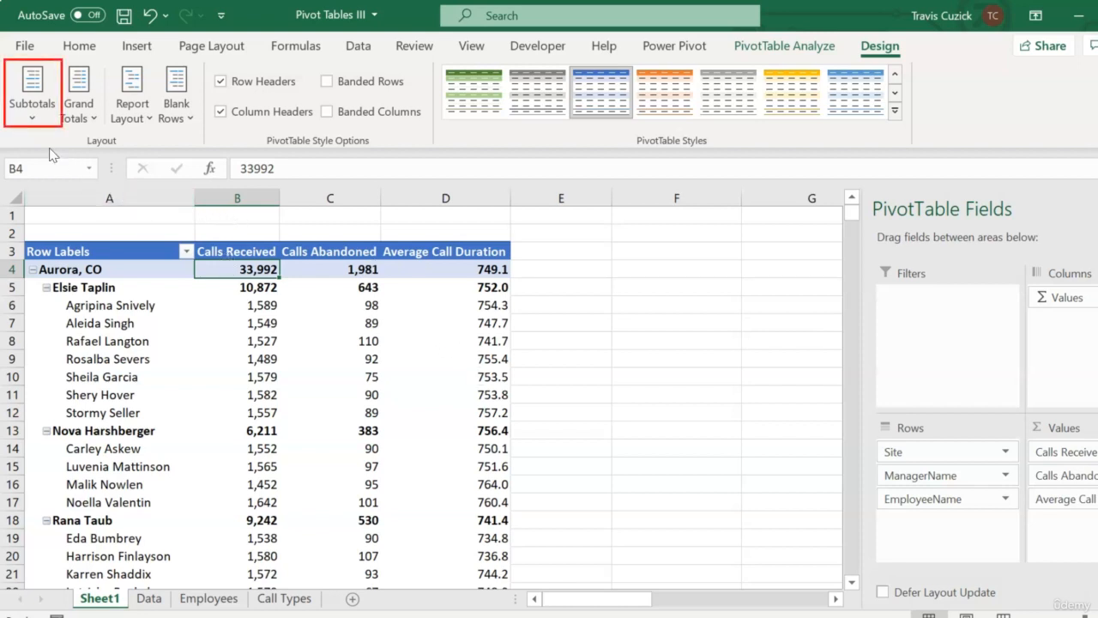
pyautogui.click(35, 118)
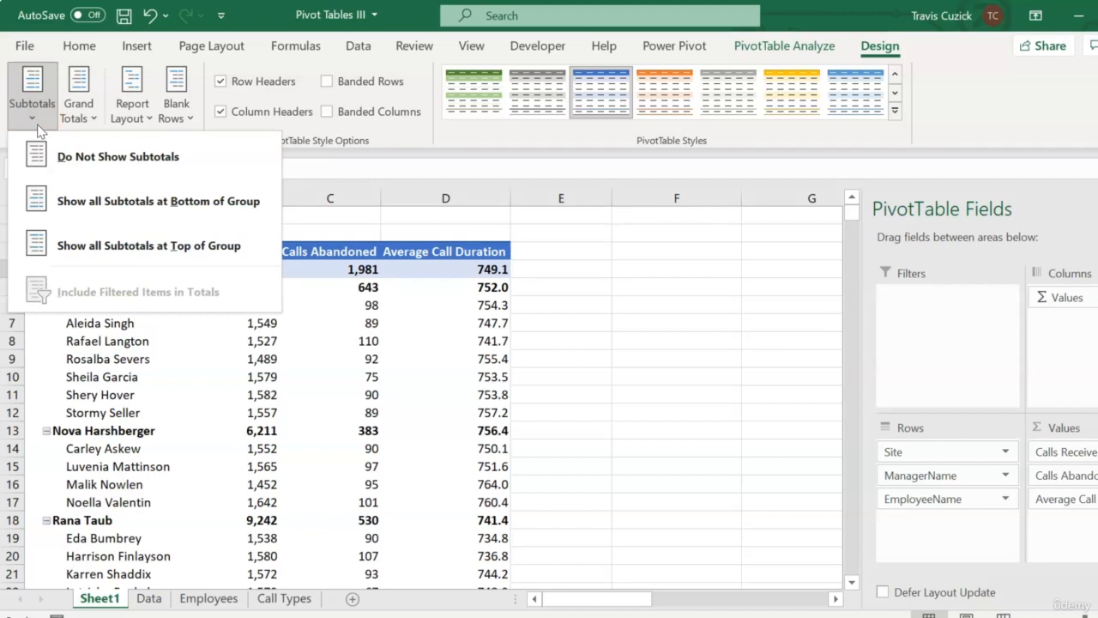
pyautogui.click(217, 158)
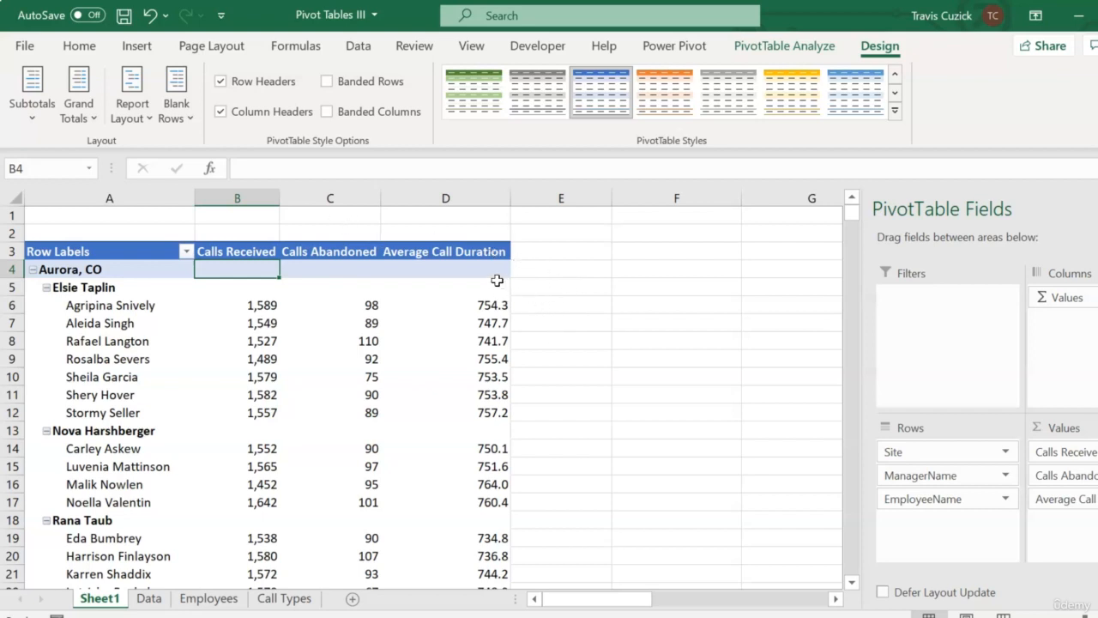
pyautogui.click(46, 105)
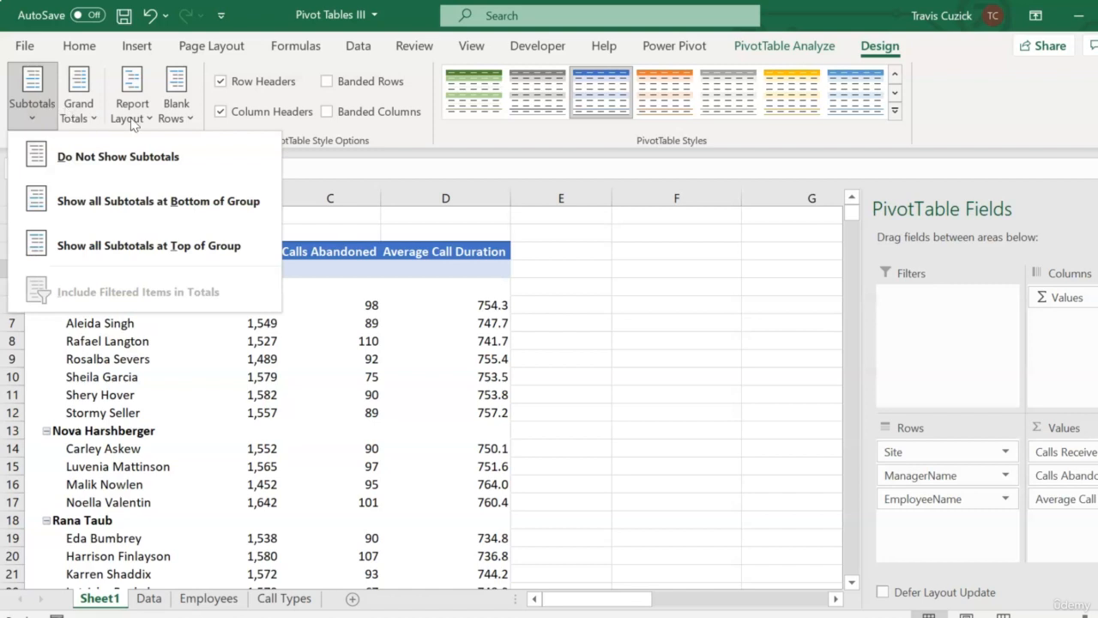
pyautogui.click(247, 246)
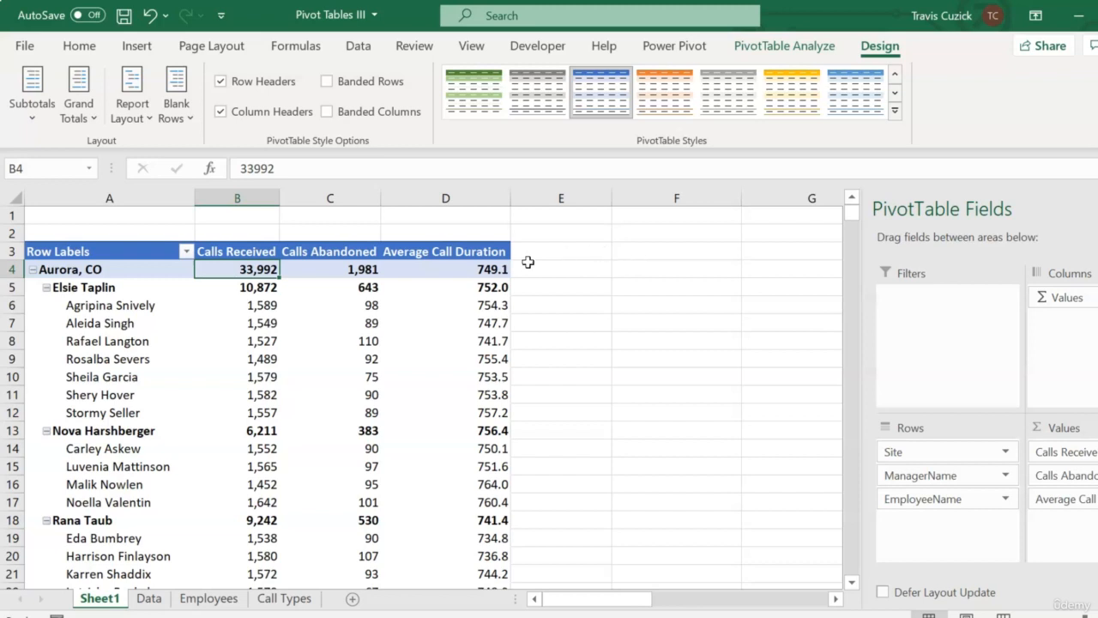
# Step: Collapse the entire Site field so that only the site rows are shown in the pivot table
pyautogui.click(128, 269)
pyautogui.rightClick(129, 269)
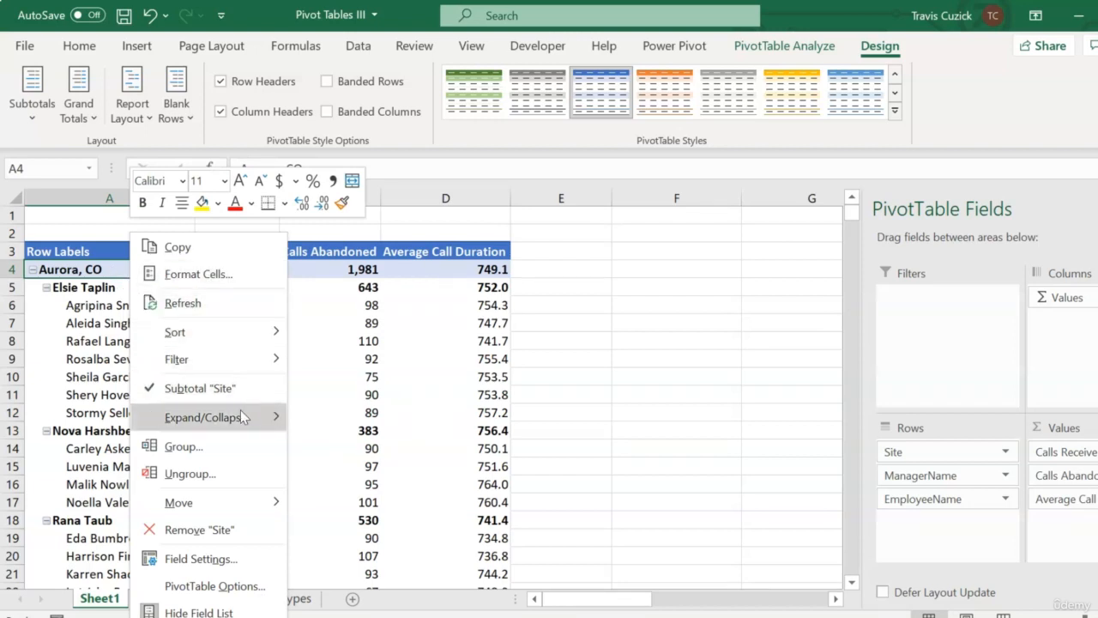
pyautogui.moveTo(243, 424)
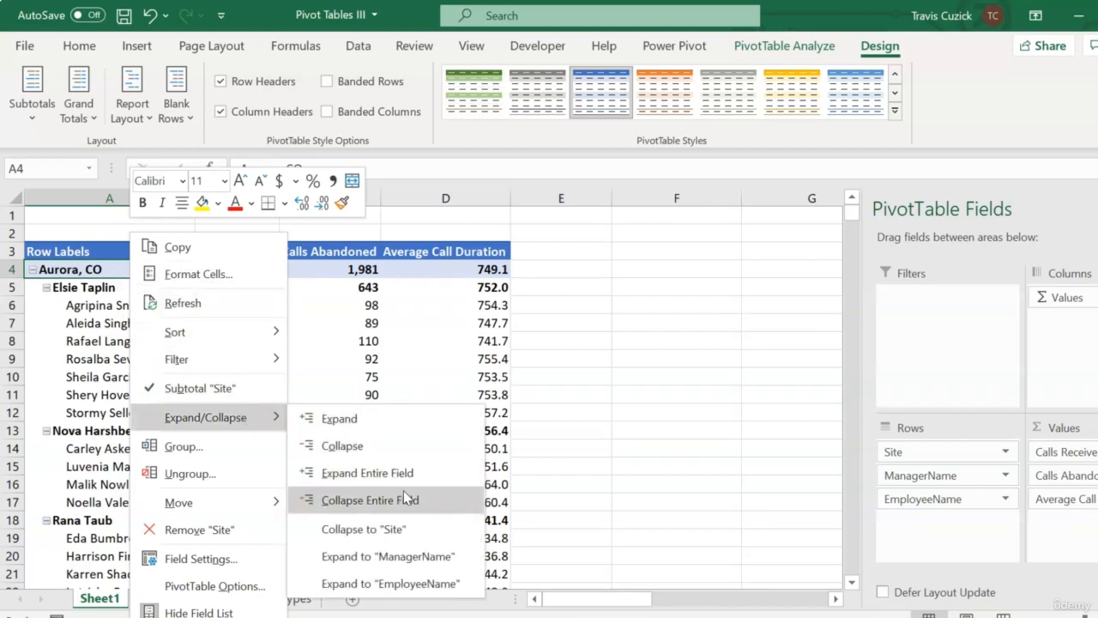
pyautogui.click(438, 504)
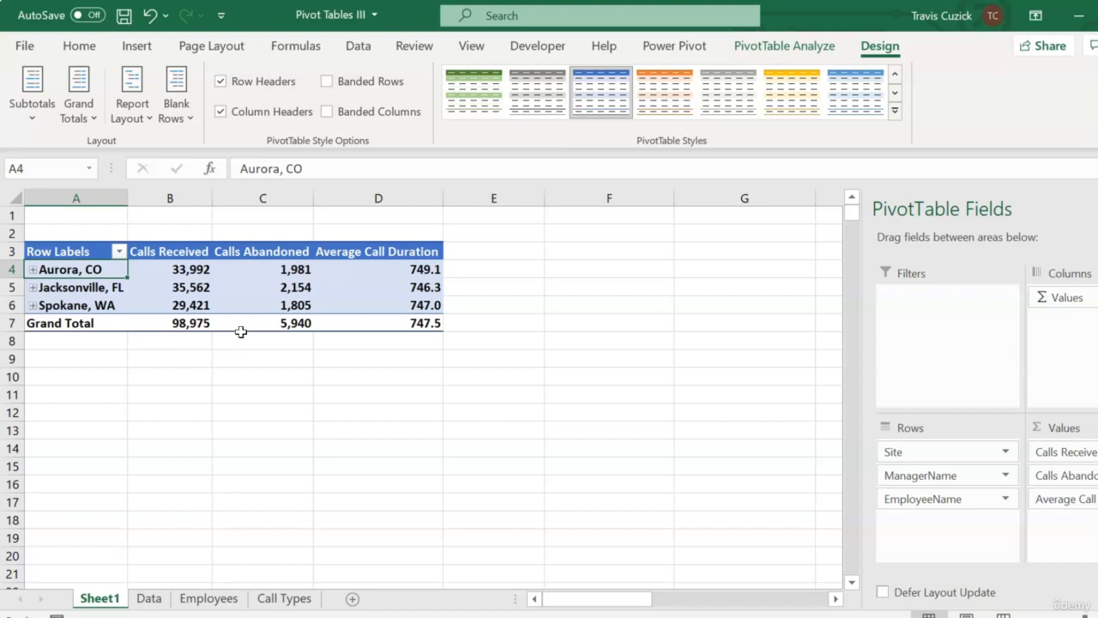
# Step: Turn the grand totals off for rows and columns, and switch them on for columns only
pyautogui.click(86, 130)
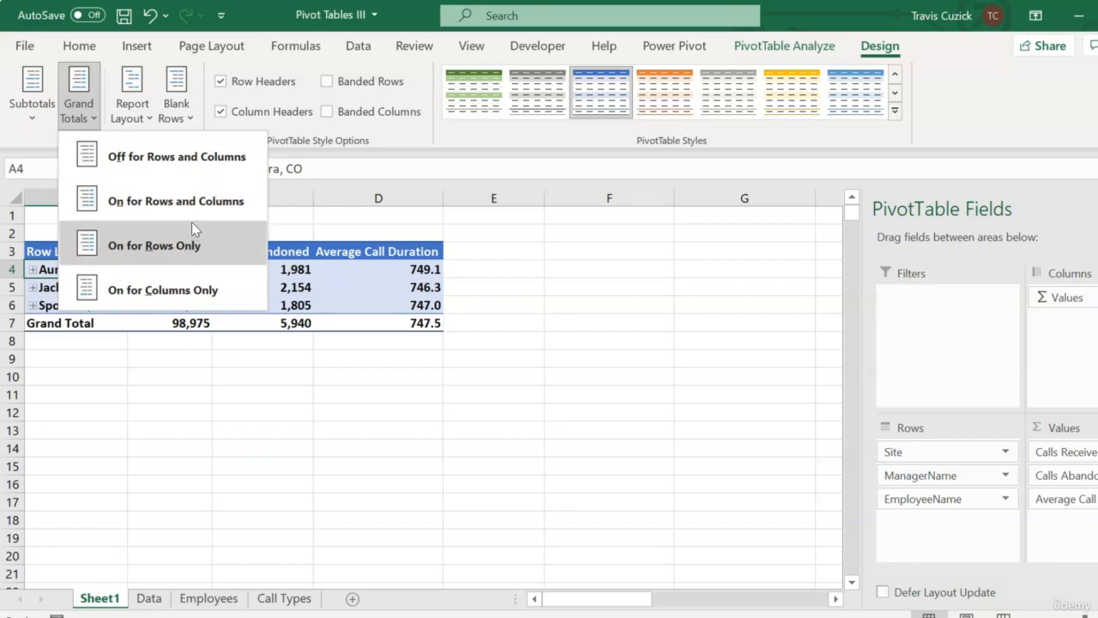
pyautogui.click(187, 166)
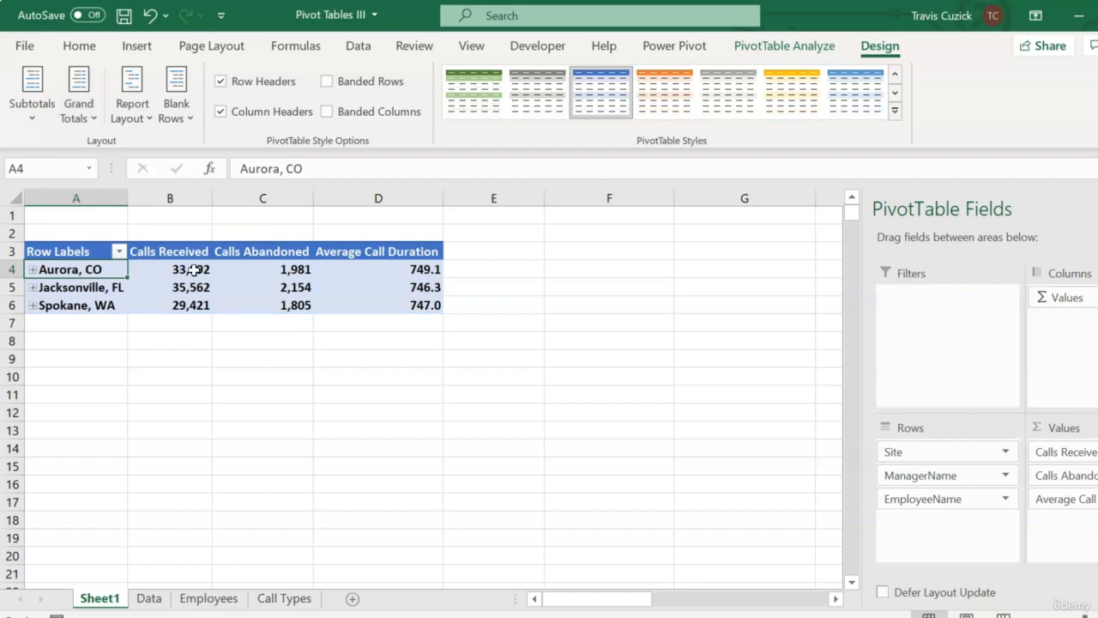
pyautogui.click(79, 119)
pyautogui.click(170, 272)
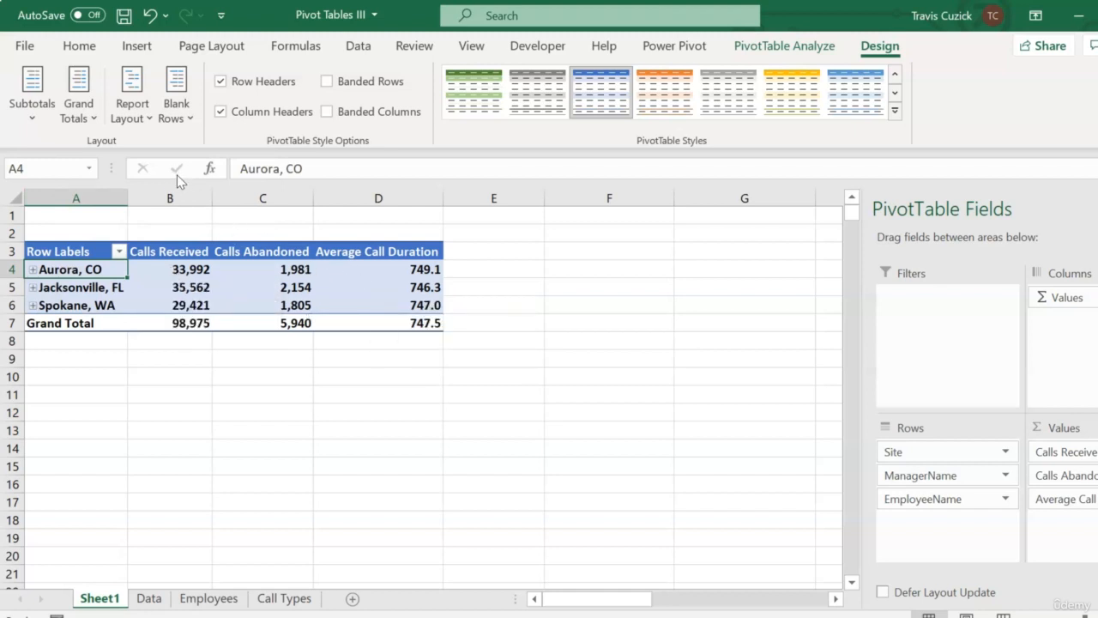
# Step: Turn the grand totals off again, and switch them back on for rows and columns
pyautogui.click(85, 118)
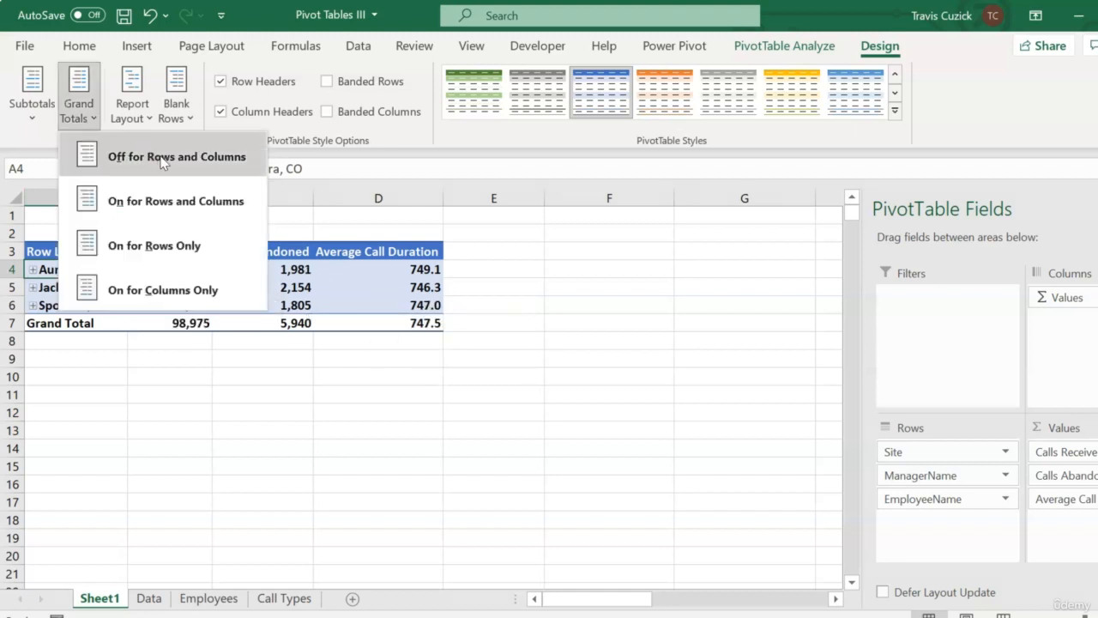
pyautogui.click(161, 163)
pyautogui.click(89, 113)
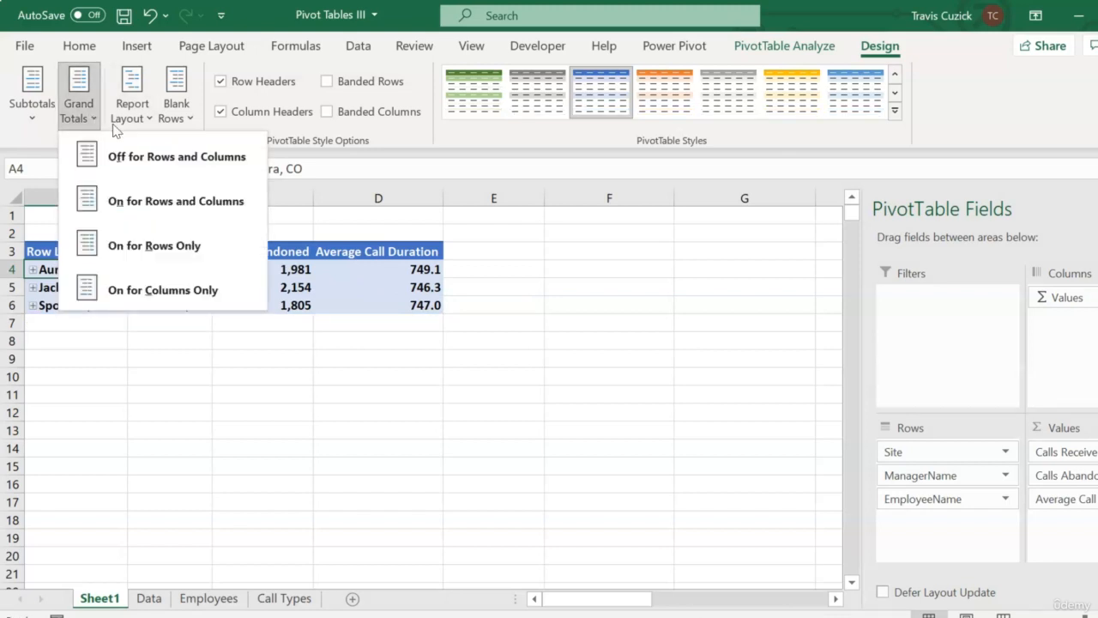
pyautogui.click(199, 200)
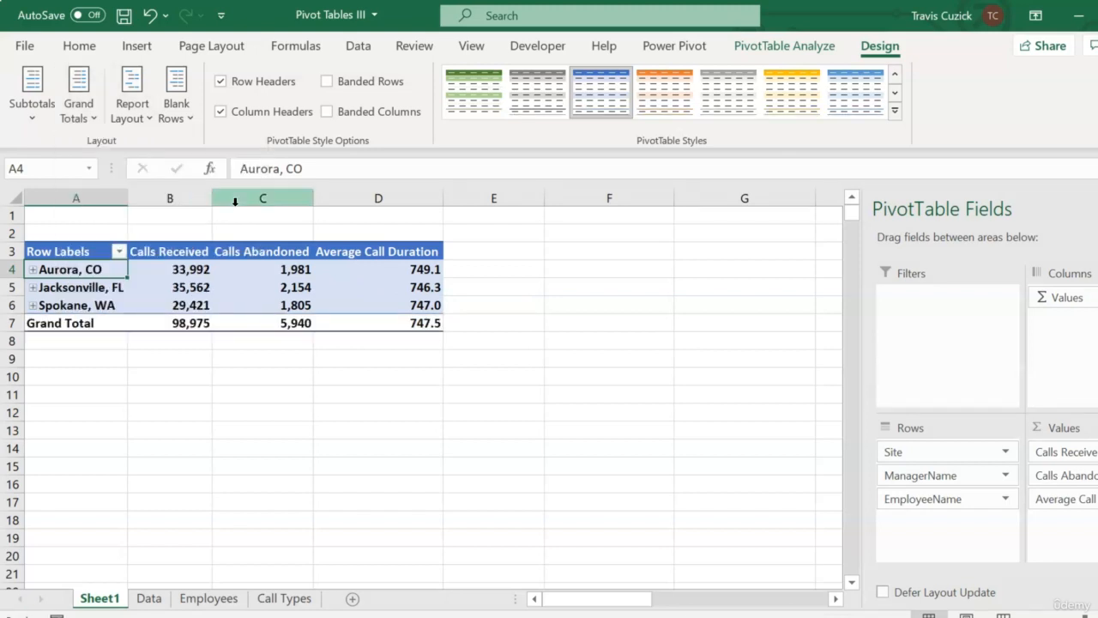